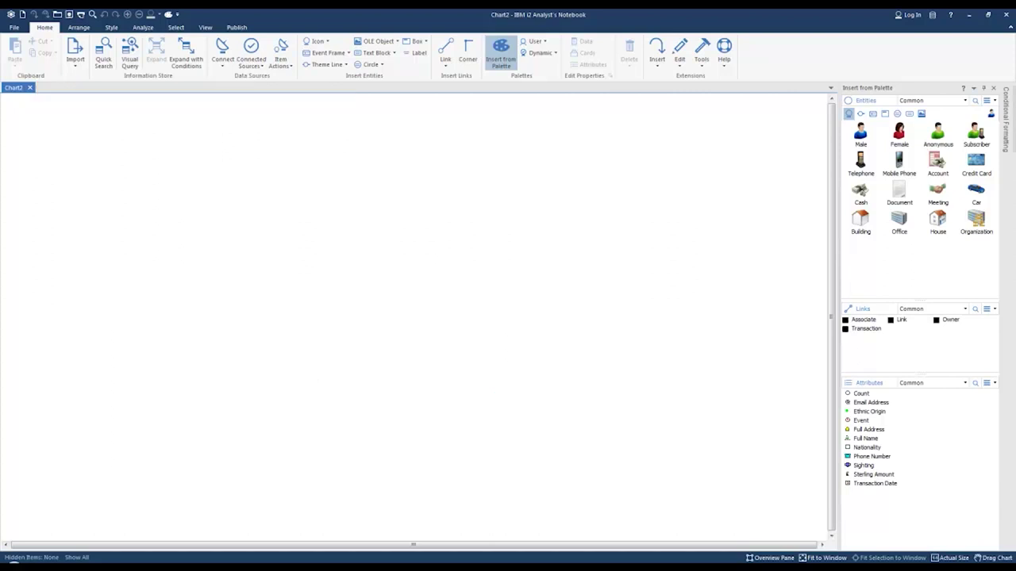
Step: Start a data import and open the Demo01 workbook in Excel from the file selection dialog
{"action": "left_click", "coordinate": [74, 57]}
{"action": "left_click", "coordinate": [103, 91]}
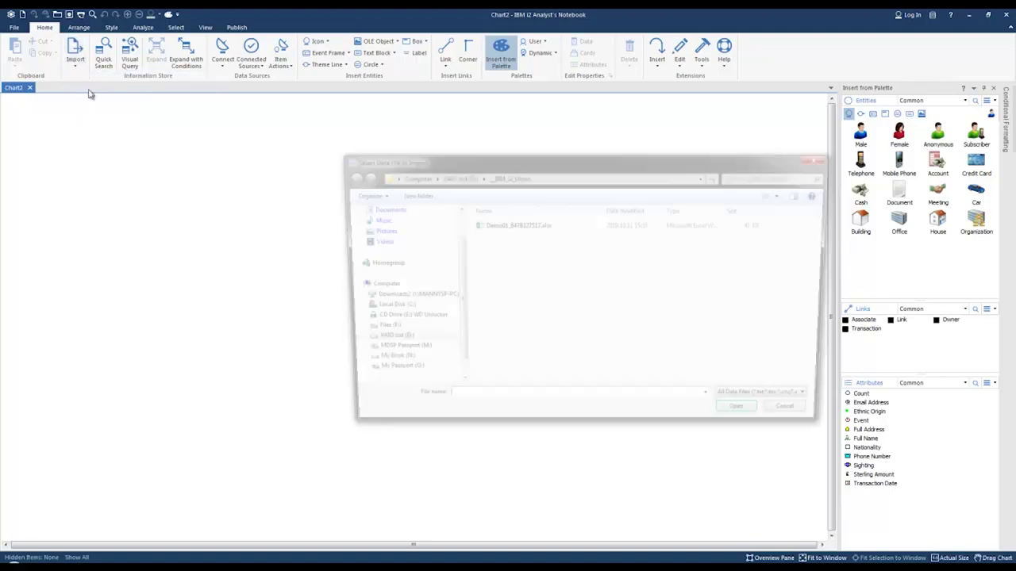
{"action": "left_click", "coordinate": [492, 229]}
{"action": "right_click", "coordinate": [492, 229]}
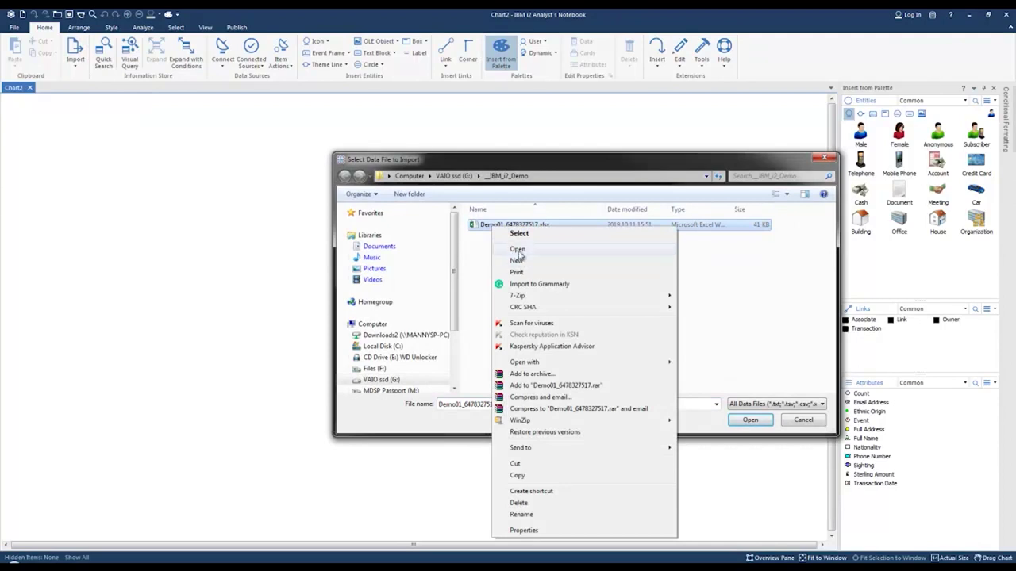
{"action": "left_click", "coordinate": [517, 249]}
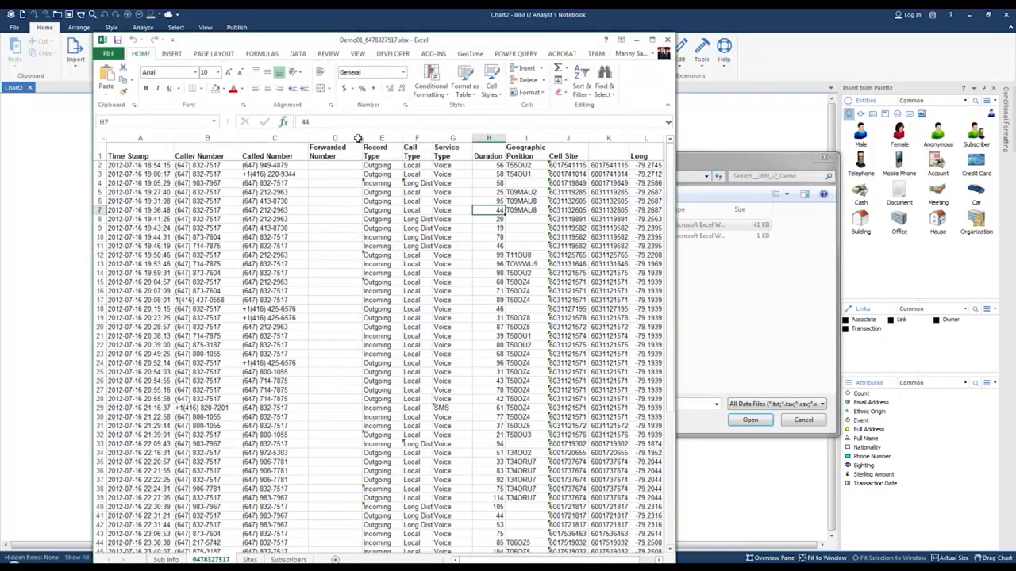
Step: Examine the call records' Time Stamp, Caller Number, Called Number and Service Type columns, and close the workbook
{"action": "left_click_drag", "start_coordinate": [680, 193], "coordinate": [851, 194]}
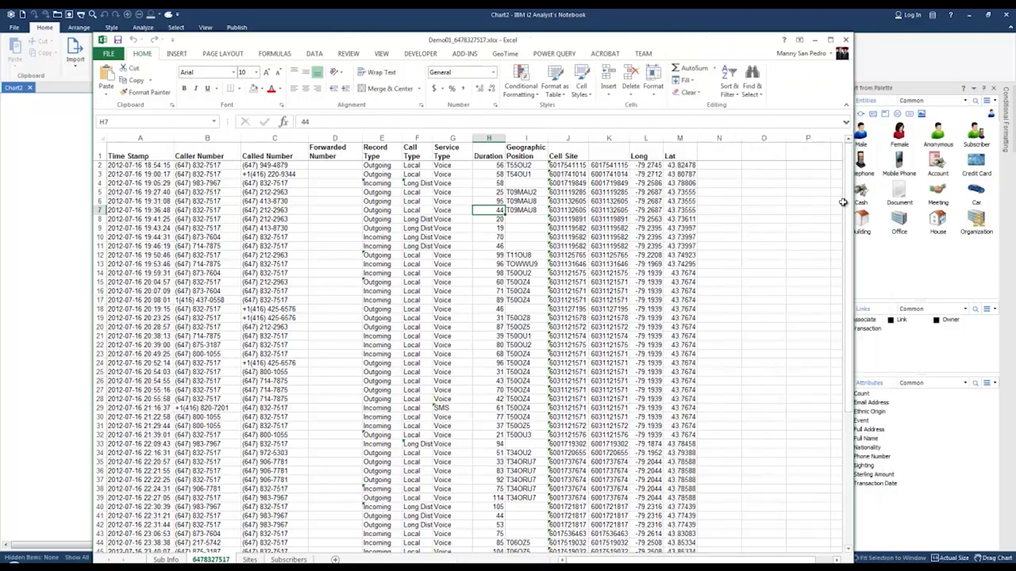
{"action": "left_click", "coordinate": [142, 138]}
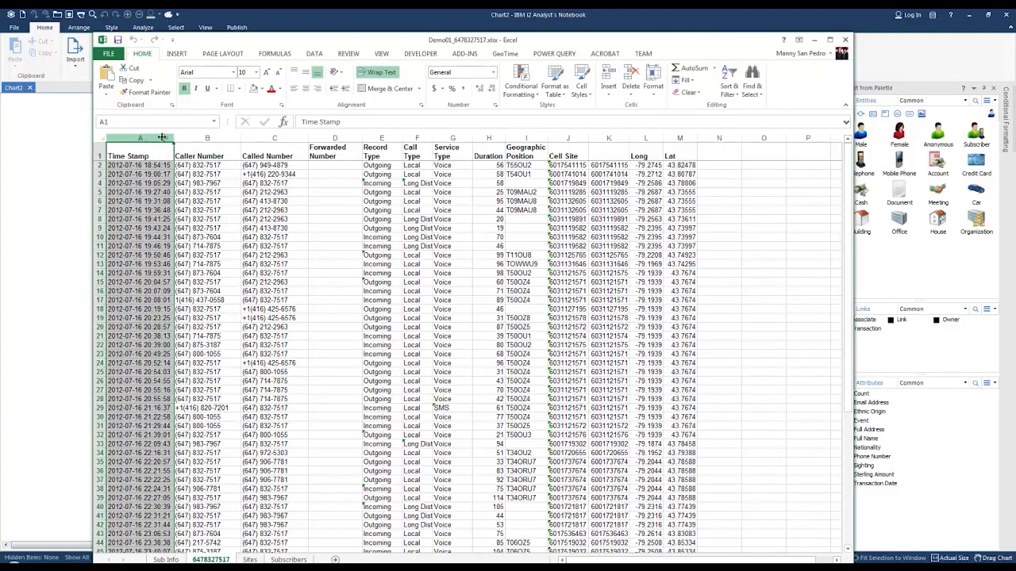
{"action": "left_click_drag", "start_coordinate": [207, 137], "coordinate": [267, 139]}
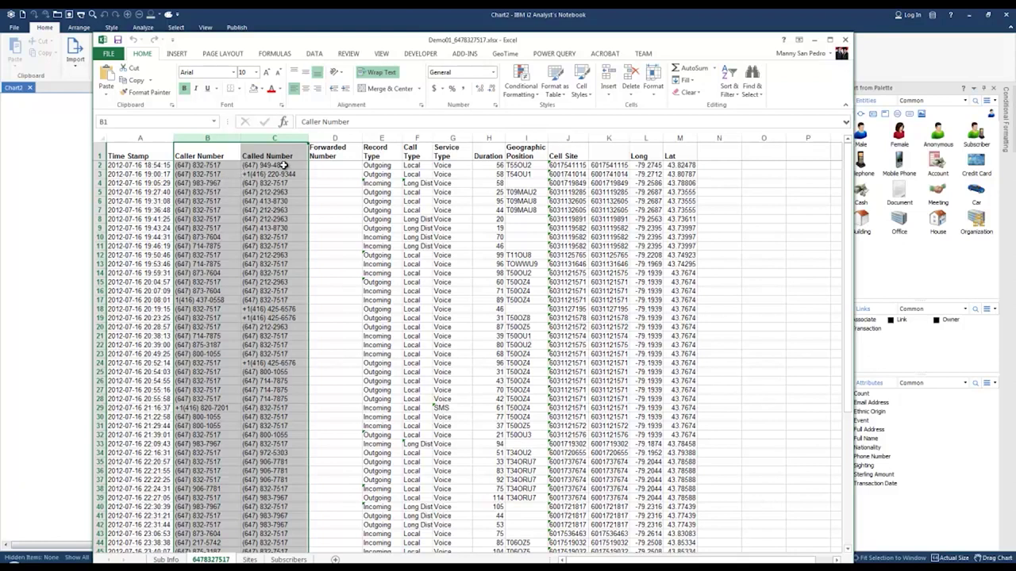
{"action": "left_click", "coordinate": [451, 138]}
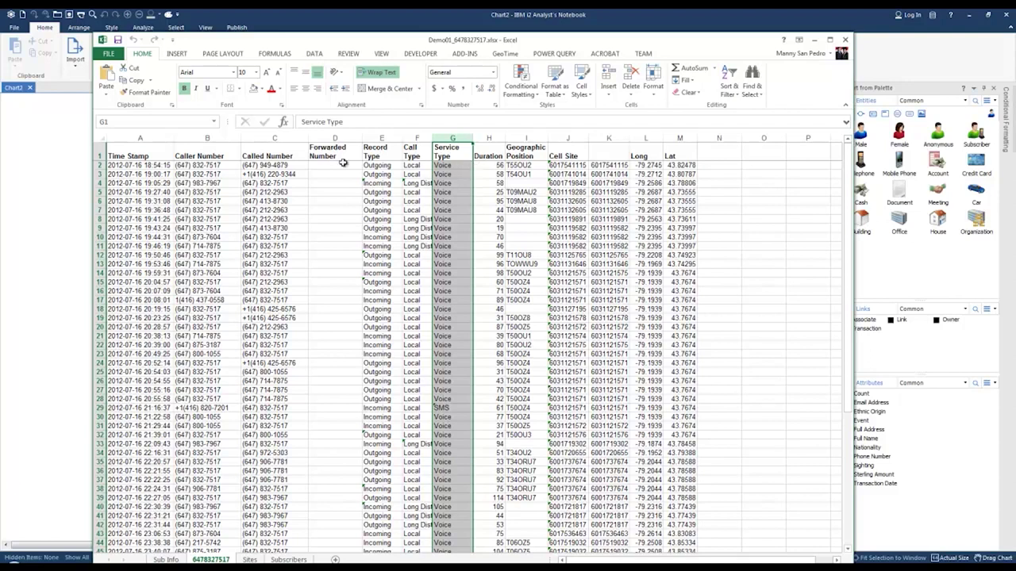
{"action": "left_click", "coordinate": [138, 157]}
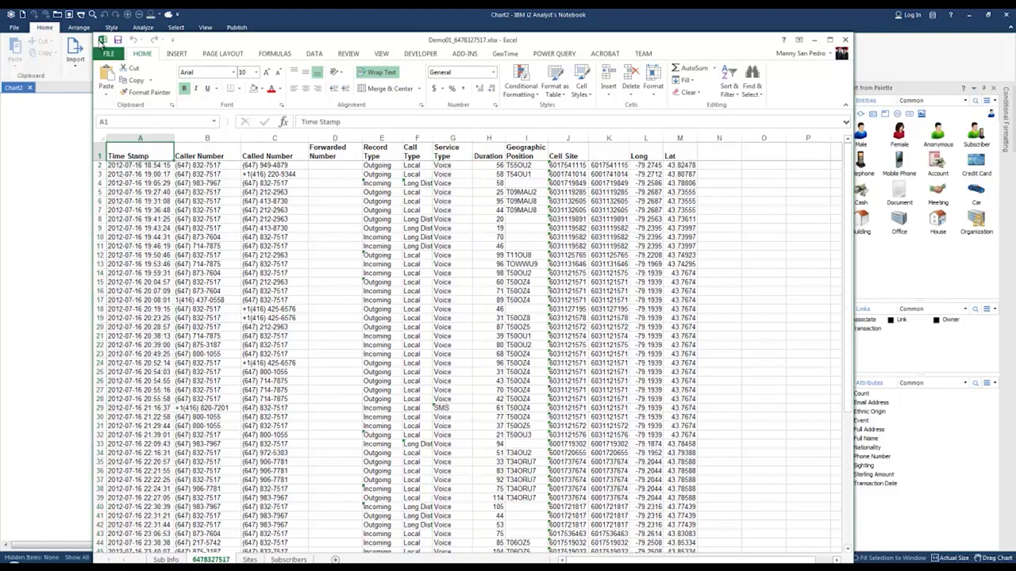
{"action": "double_click", "coordinate": [101, 38]}
Step: Load the Demo01 workbook for import and create a new import specification for its call-records worksheet
{"action": "left_click", "coordinate": [516, 225]}
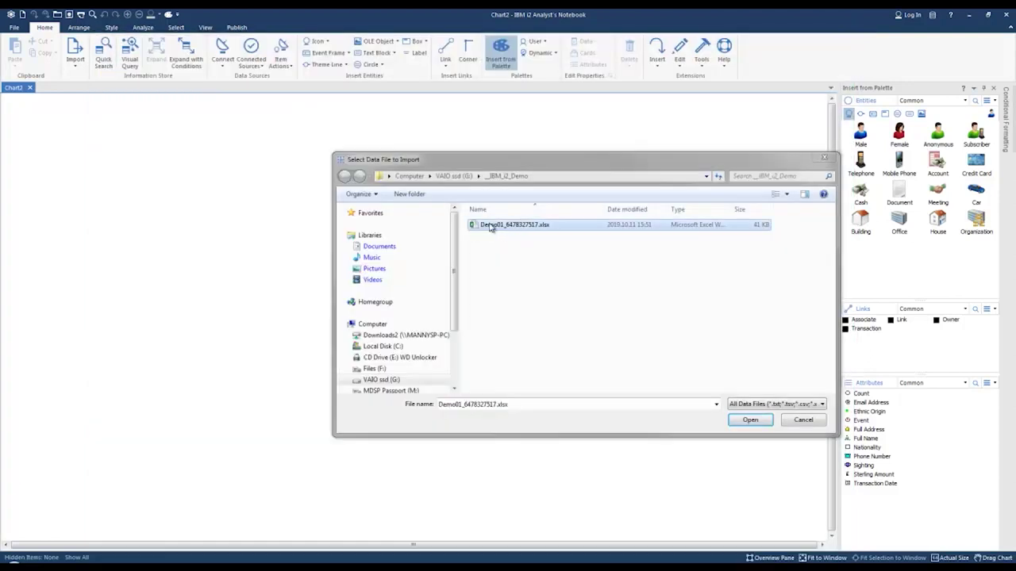
{"action": "left_click", "coordinate": [749, 420]}
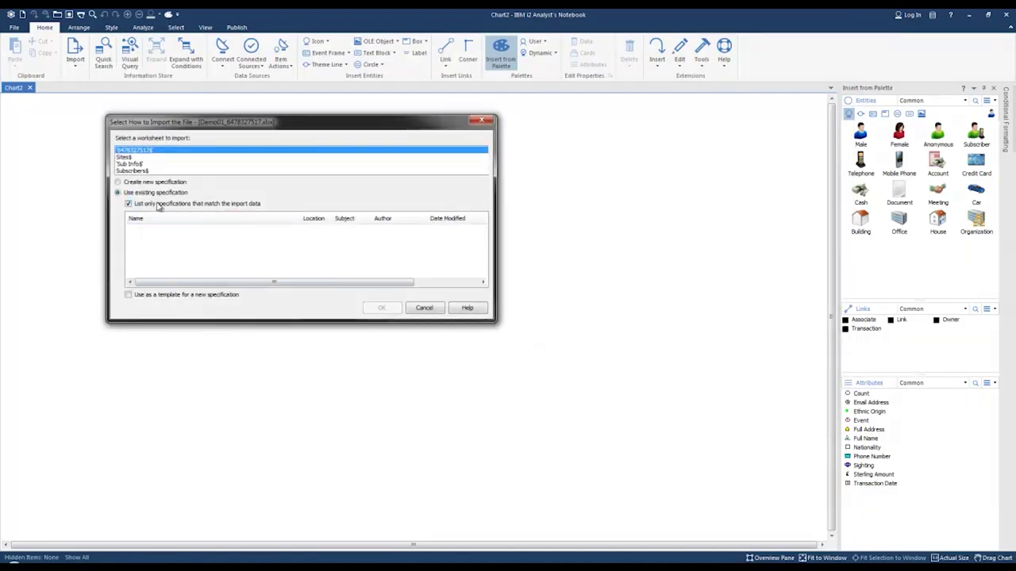
{"action": "left_click", "coordinate": [118, 181]}
{"action": "left_click", "coordinate": [381, 310]}
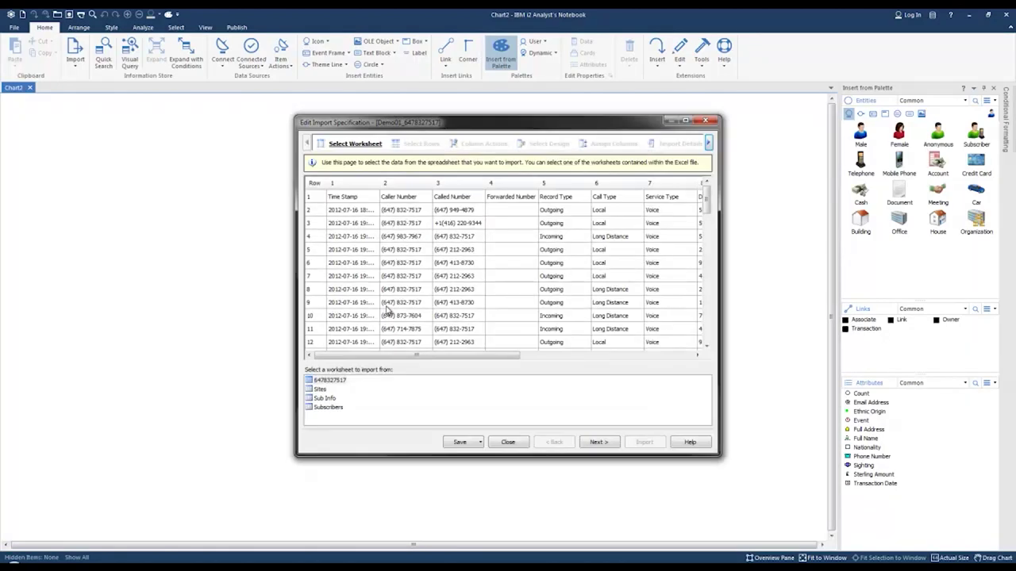
Step: Choose the call-records worksheet as the import source and extract the column headers from row 1
{"action": "left_click", "coordinate": [324, 381]}
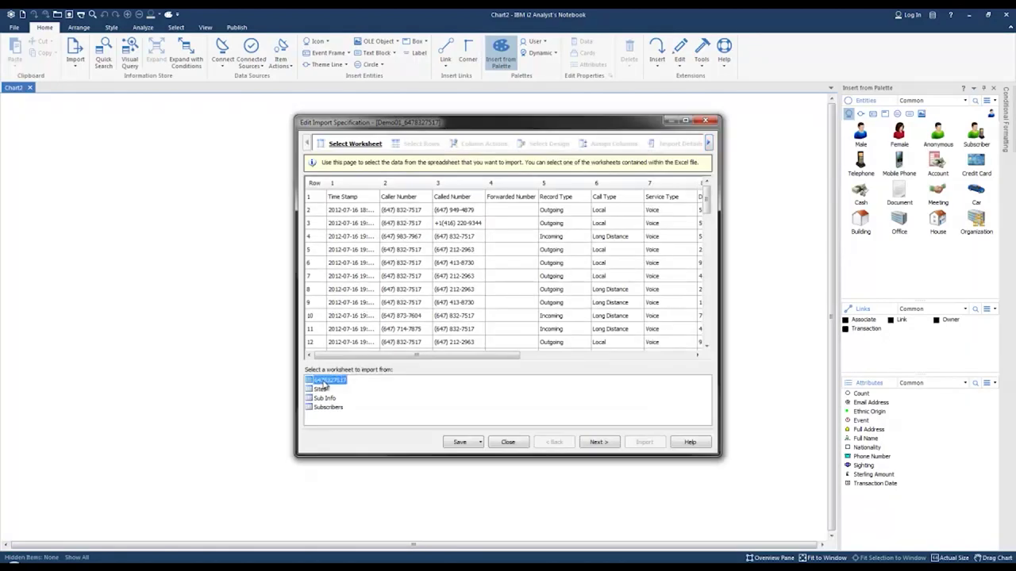
{"action": "left_click", "coordinate": [603, 443]}
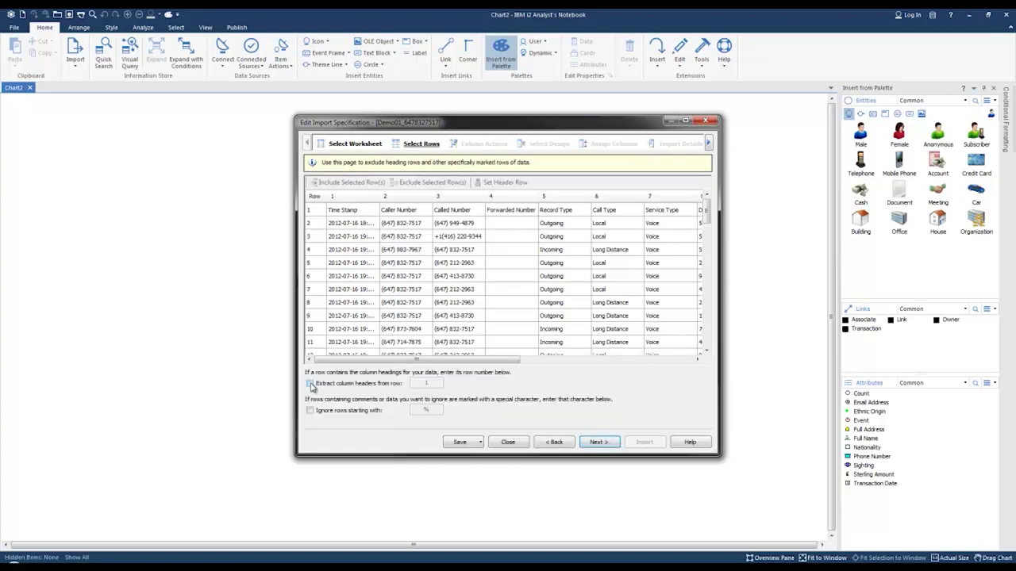
{"action": "left_click", "coordinate": [310, 384]}
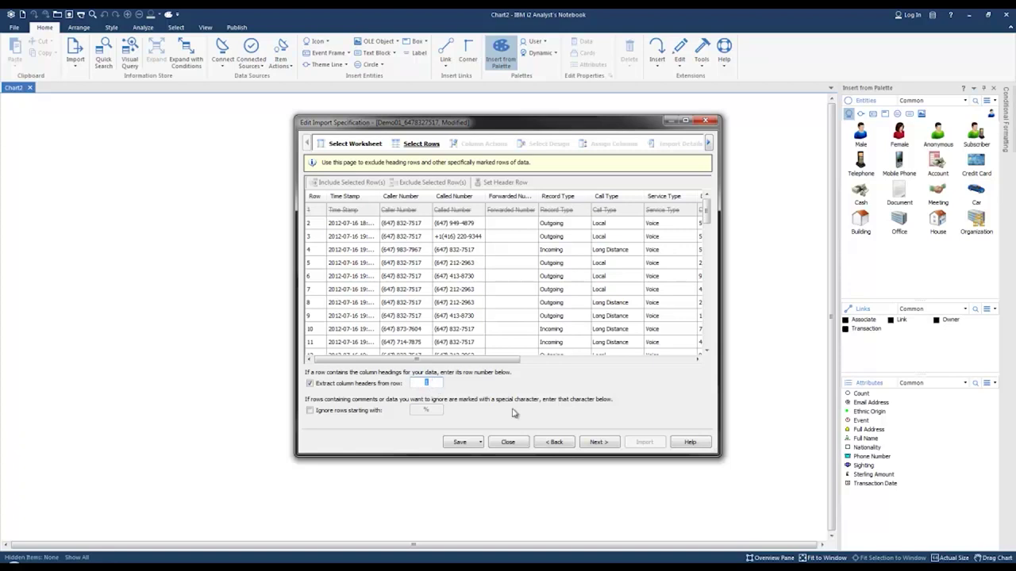
{"action": "left_click", "coordinate": [598, 443]}
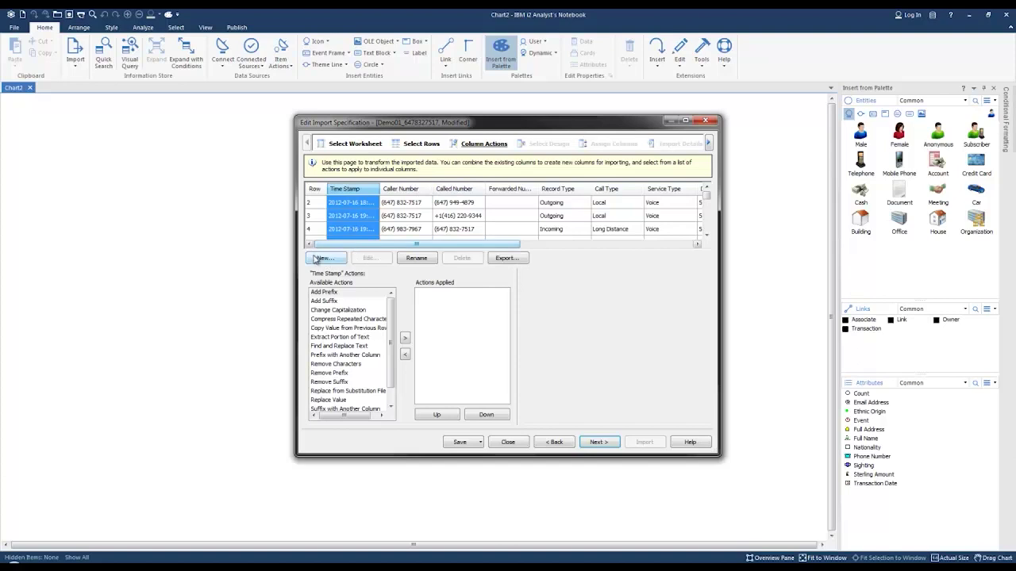
Step: Create a new column named CALLER from the Caller Number source column
{"action": "left_click", "coordinate": [322, 259]}
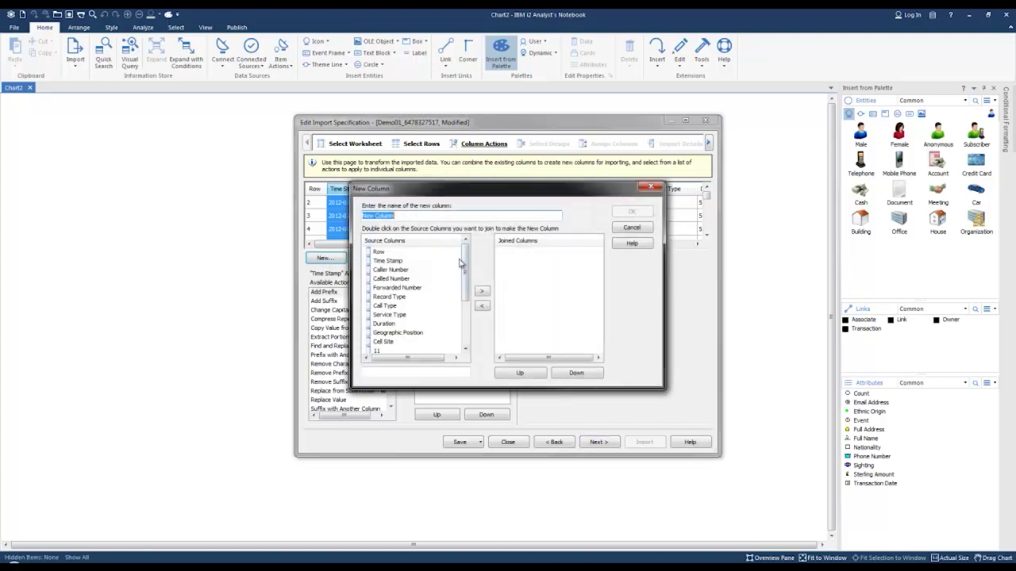
{"action": "key", "text": "Caps_Lock"}
{"action": "type", "text": "CA"}
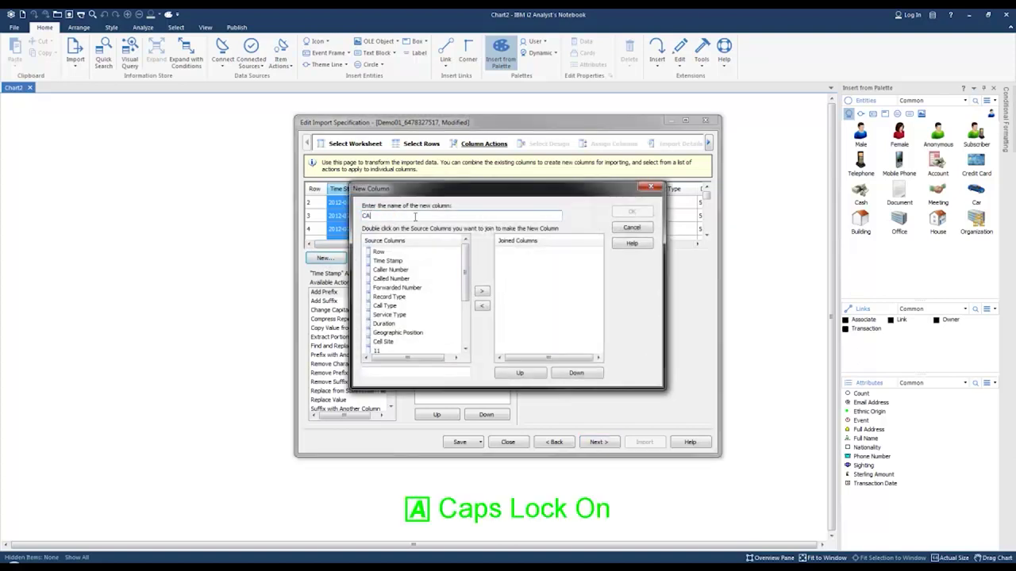
{"action": "type", "text": "LLER"}
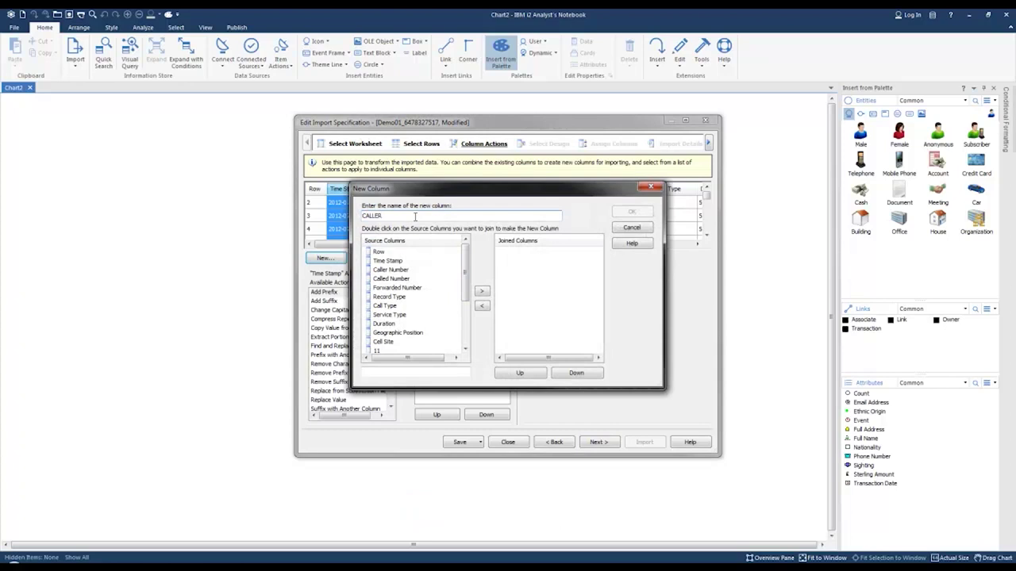
{"action": "left_click", "coordinate": [392, 271]}
{"action": "left_click", "coordinate": [481, 292]}
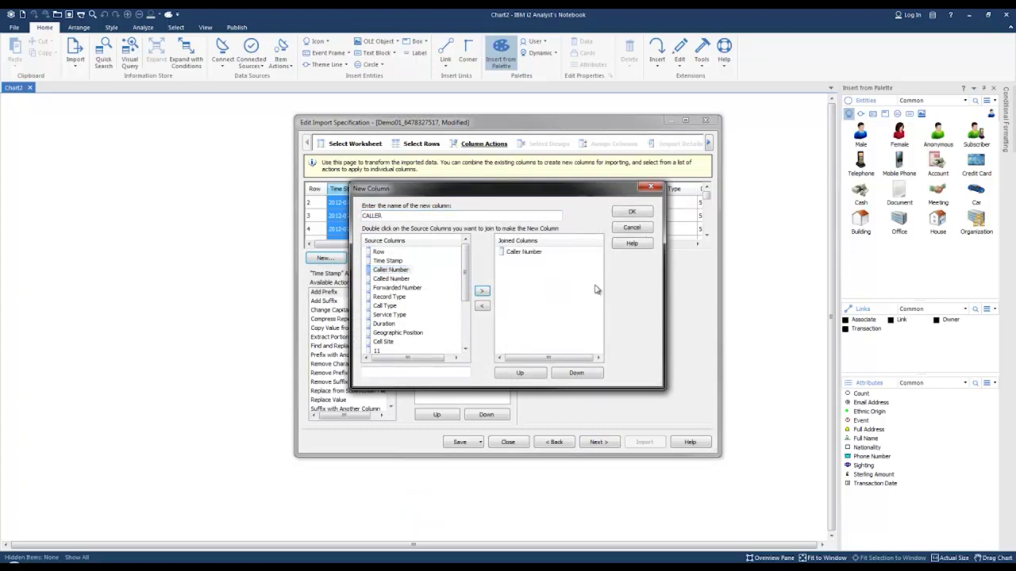
{"action": "left_click", "coordinate": [625, 213]}
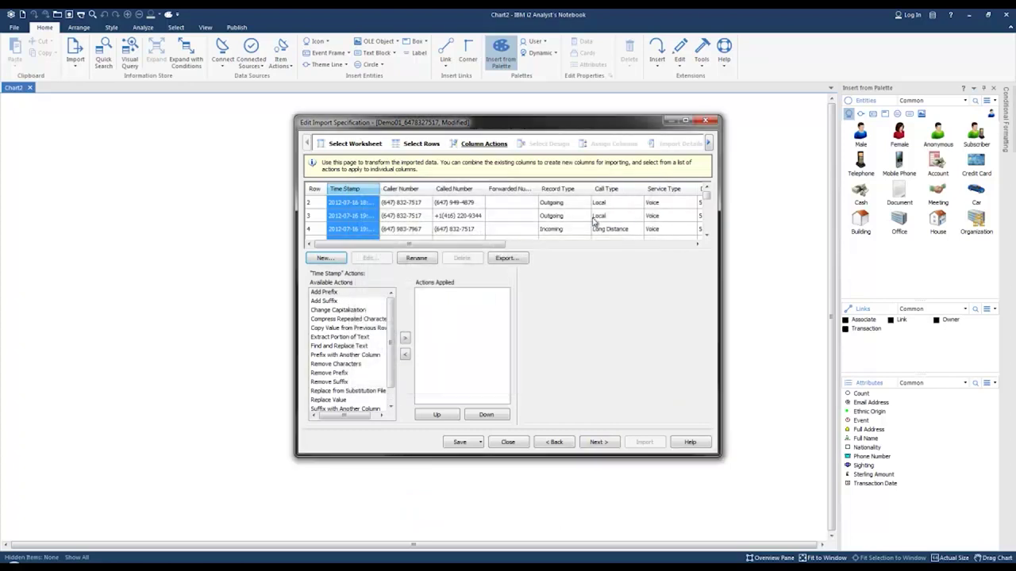
Step: Create a new column named CALLED from the Called Number source column
{"action": "left_click", "coordinate": [325, 259]}
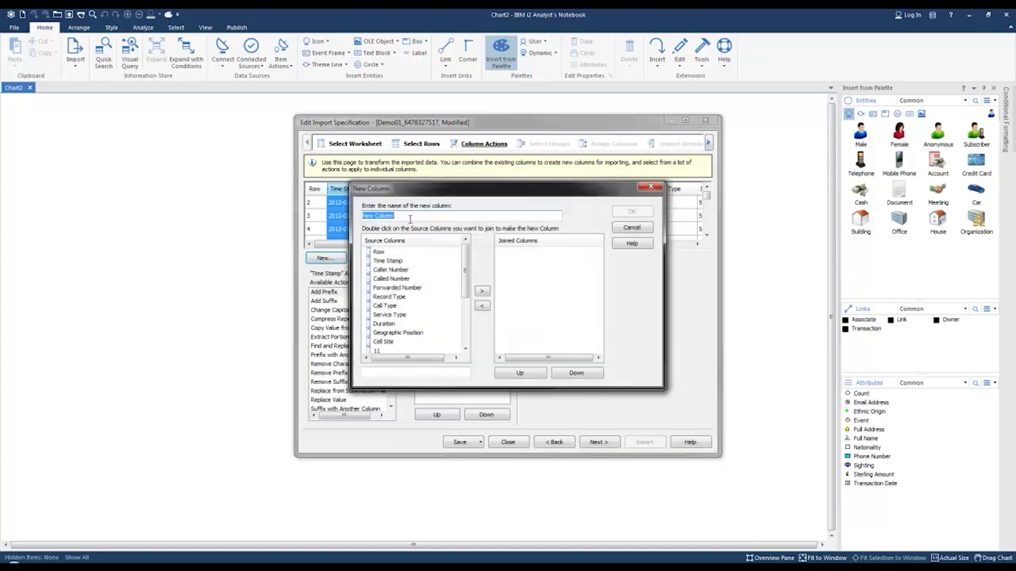
{"action": "key", "text": "BackSpace"}
{"action": "type", "text": "CALLED"}
{"action": "left_click", "coordinate": [399, 279]}
{"action": "left_click", "coordinate": [483, 292]}
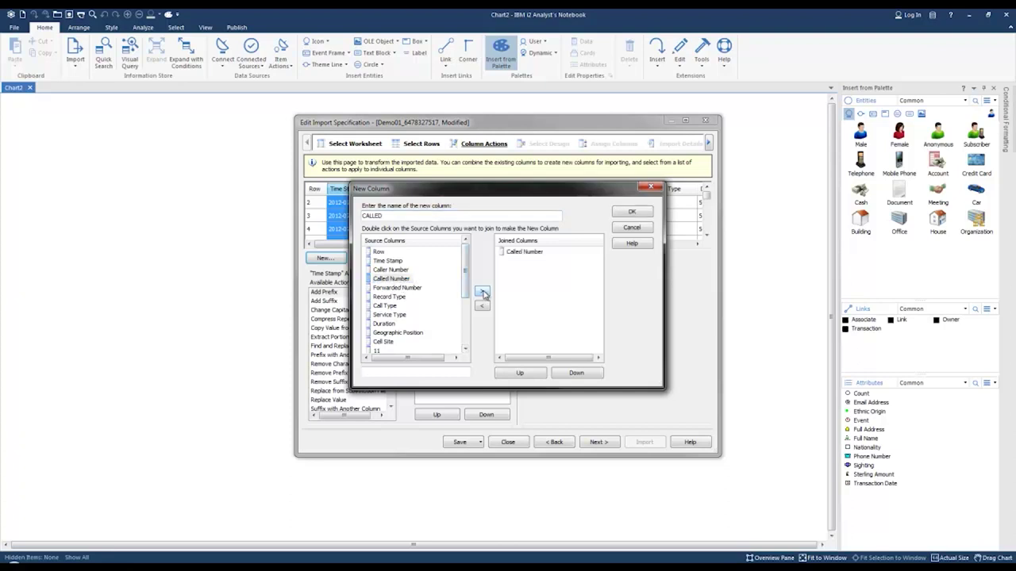
{"action": "left_click", "coordinate": [639, 215]}
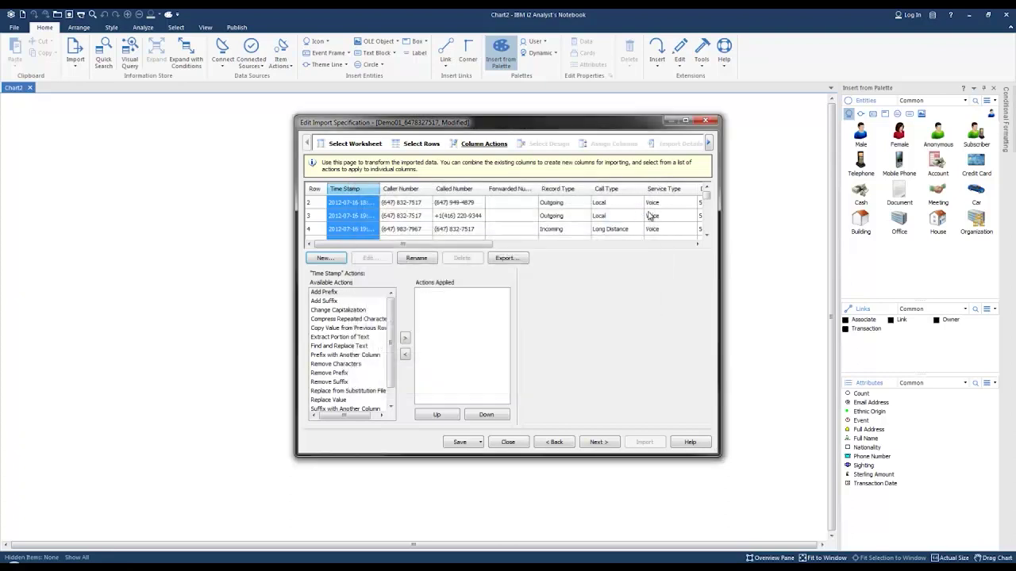
Step: Create a new column named LINK COLOUR from the Service Type source column
{"action": "left_click_drag", "start_coordinate": [465, 246], "coordinate": [687, 255]}
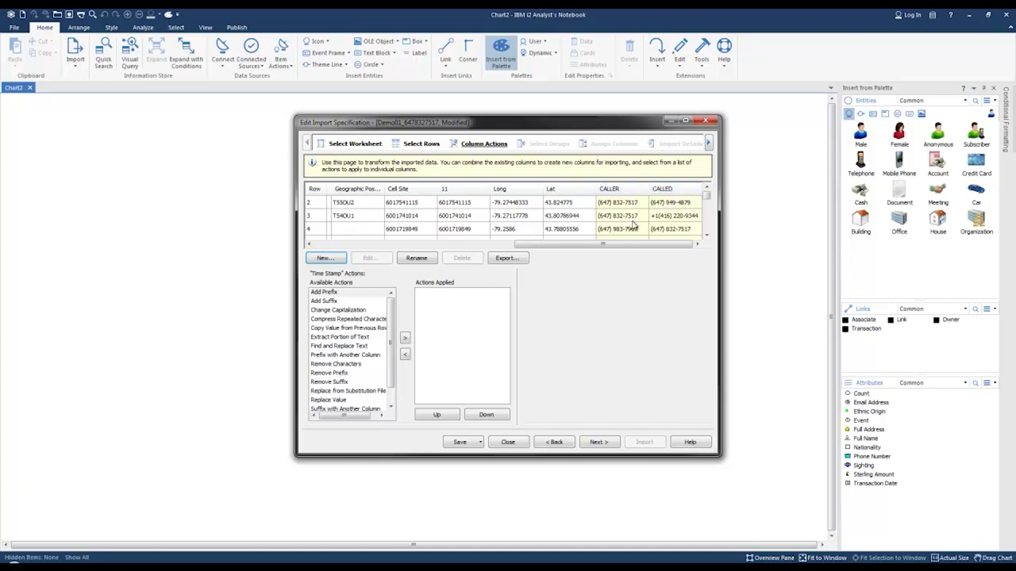
{"action": "left_click_drag", "start_coordinate": [605, 247], "coordinate": [491, 246]}
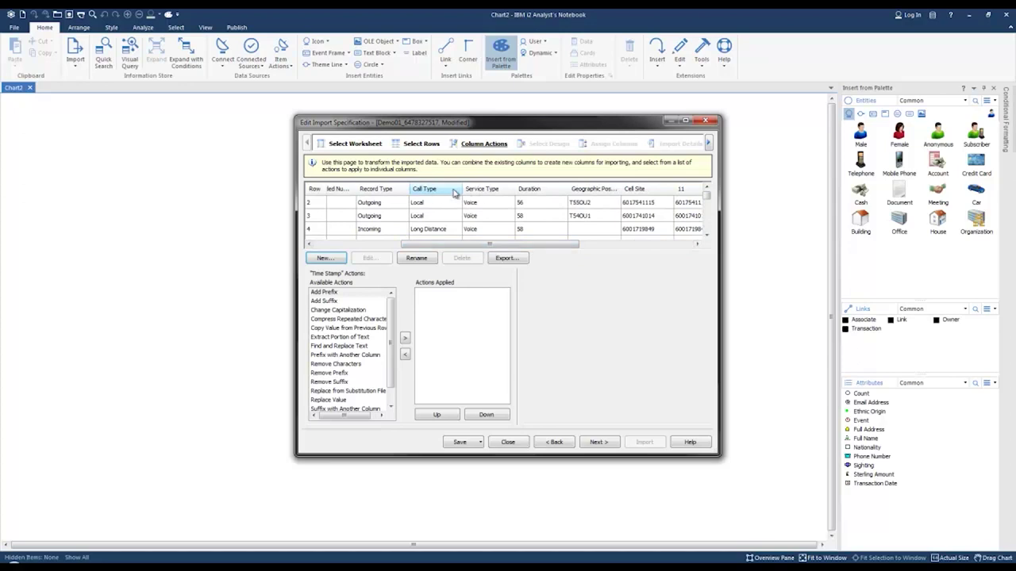
{"action": "left_click", "coordinate": [484, 189]}
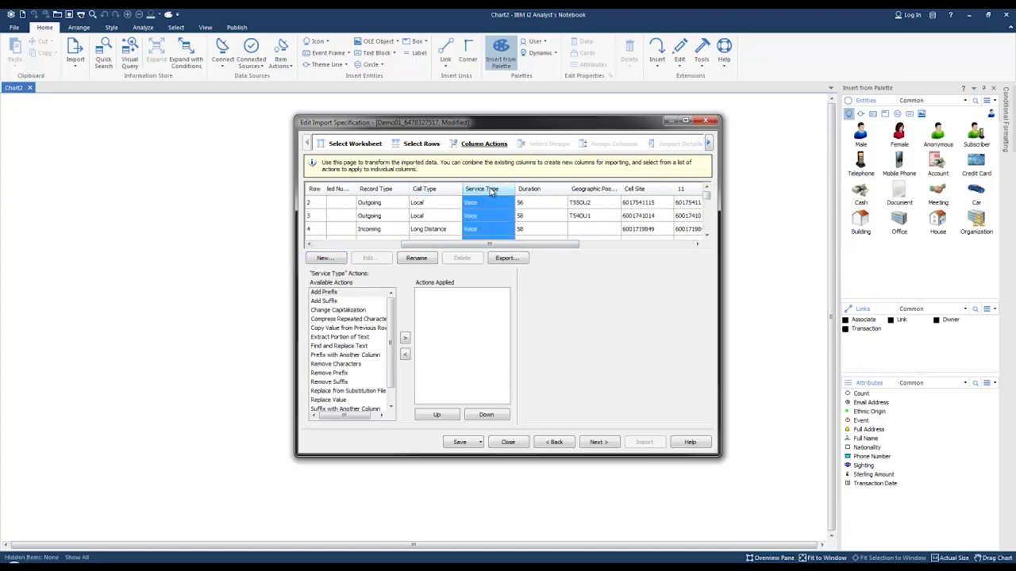
{"action": "left_click", "coordinate": [324, 259]}
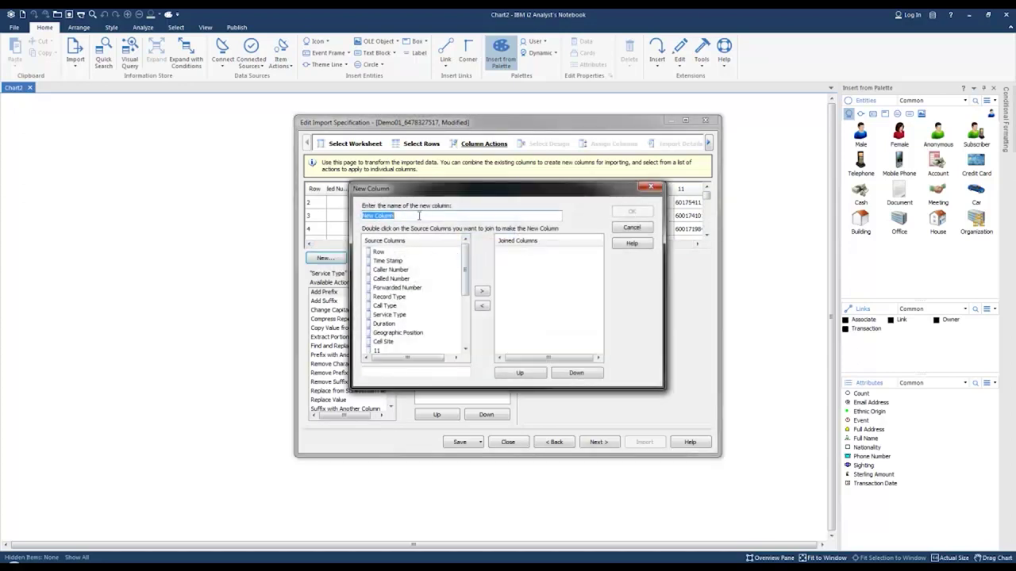
{"action": "key", "text": "BackSpace"}
{"action": "type", "text": "IN"}
{"action": "key", "text": "ctrl+a"}
{"action": "type", "text": "LI"}
{"action": "left_click", "coordinate": [397, 317]}
{"action": "left_click", "coordinate": [481, 292]}
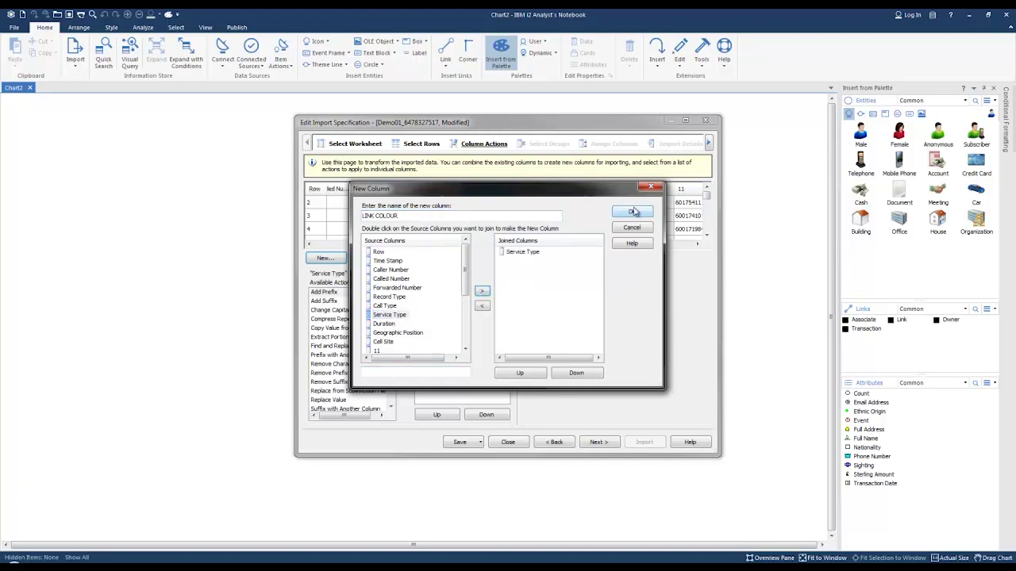
{"action": "left_click", "coordinate": [632, 211]}
Step: Apply a Remove Characters action to the CALLER column that strips spaces and the characters ()-+
{"action": "left_click_drag", "start_coordinate": [435, 245], "coordinate": [600, 252]}
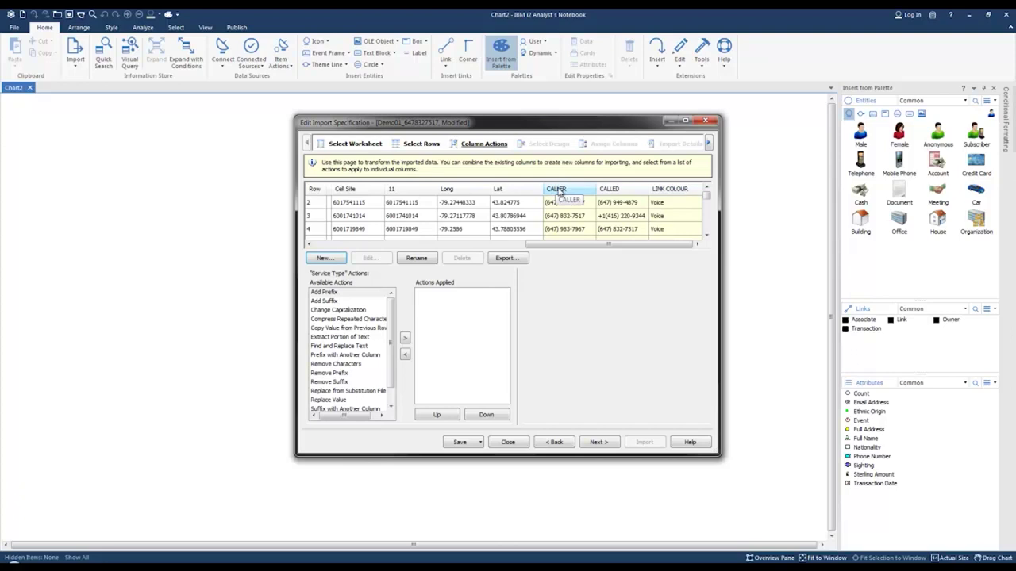
{"action": "left_click", "coordinate": [558, 191]}
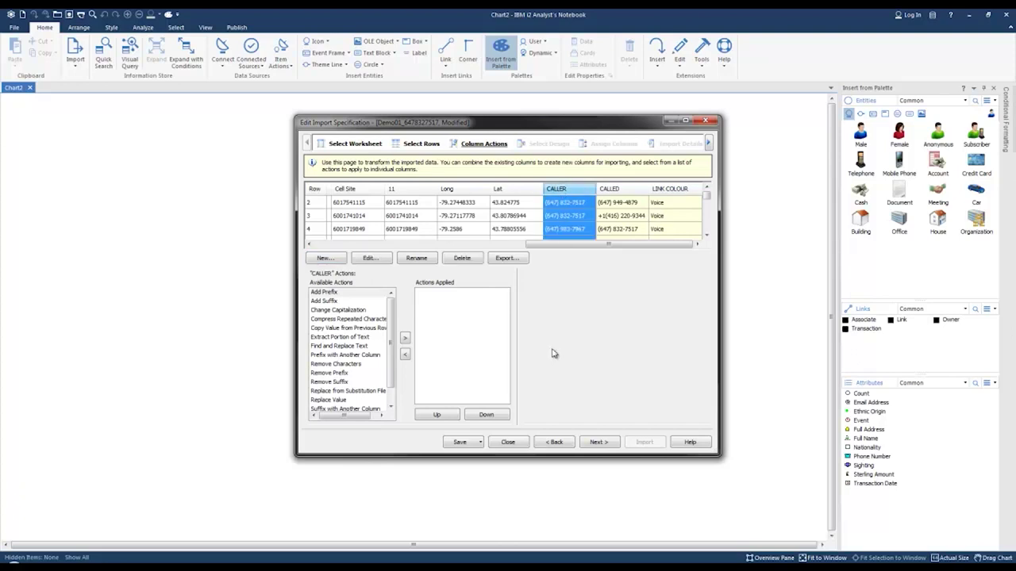
{"action": "left_click", "coordinate": [335, 364]}
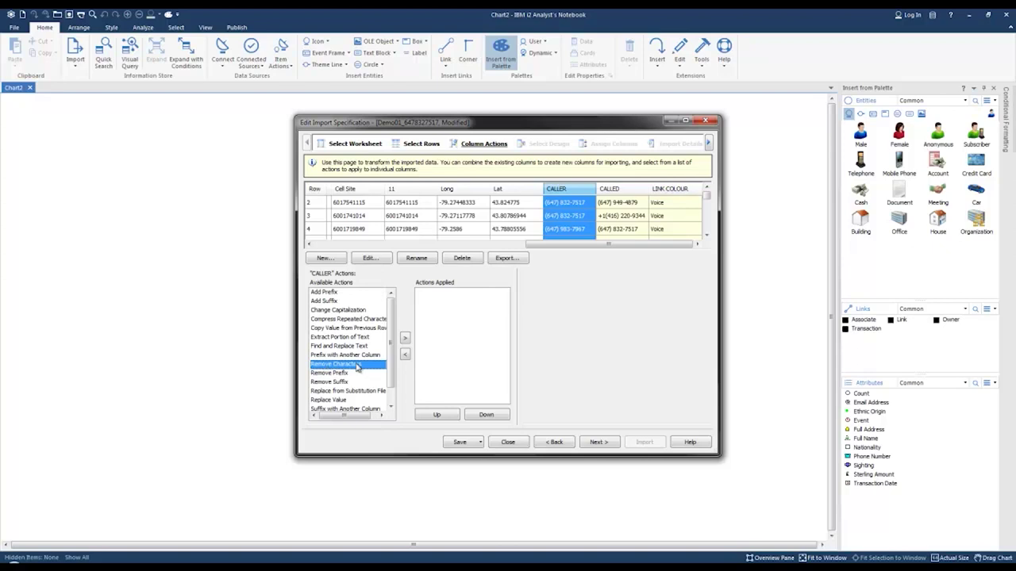
{"action": "left_click", "coordinate": [405, 340]}
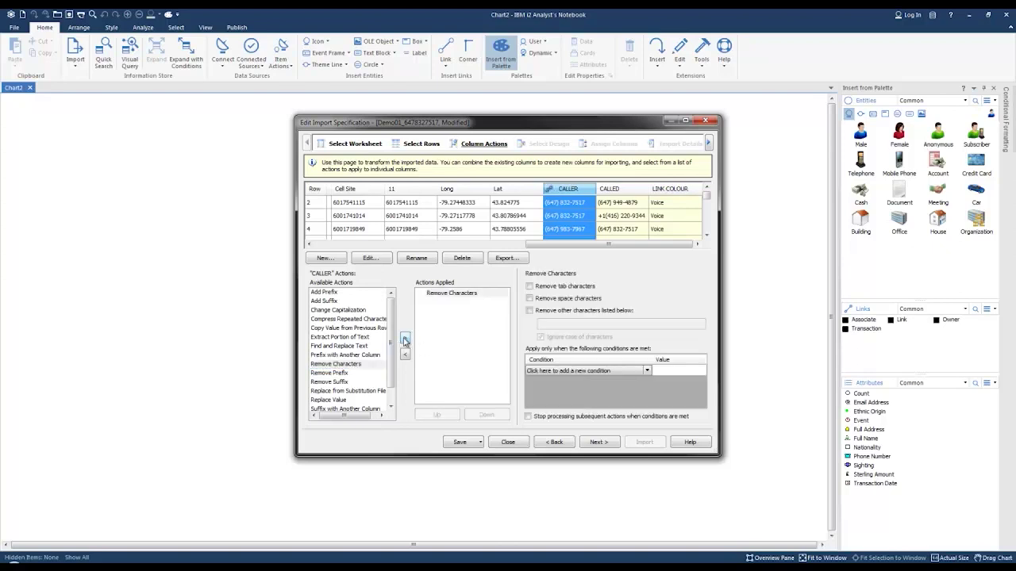
{"action": "left_click", "coordinate": [529, 299]}
{"action": "left_click", "coordinate": [529, 311]}
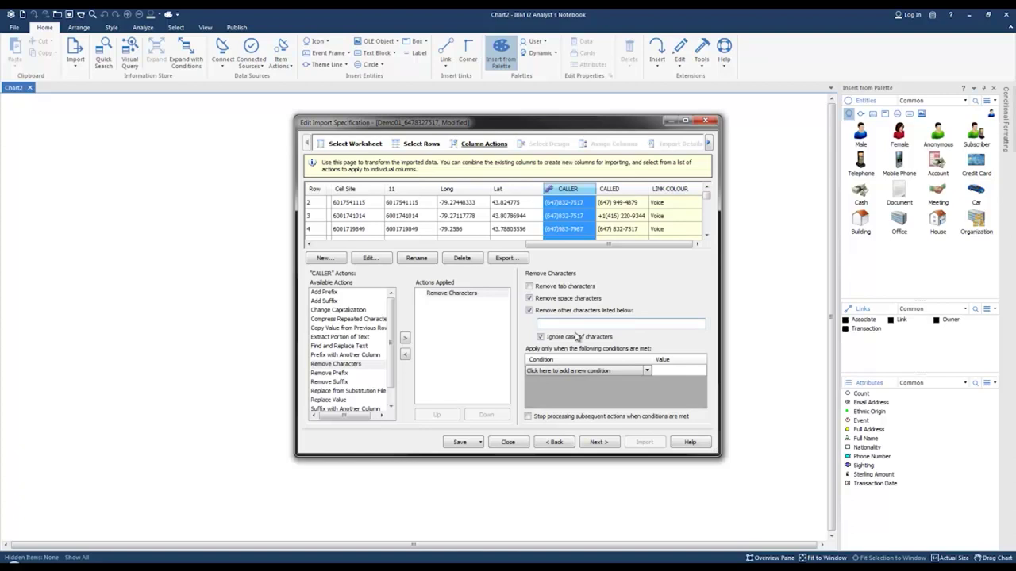
{"action": "type", "text": "("}
{"action": "type", "text": ")-+"}
Step: Apply a Remove Prefix action to the CALLER column that strips the prefix 1
{"action": "scroll", "coordinate": [709, 202], "scroll_direction": "down", "scroll_amount": 5}
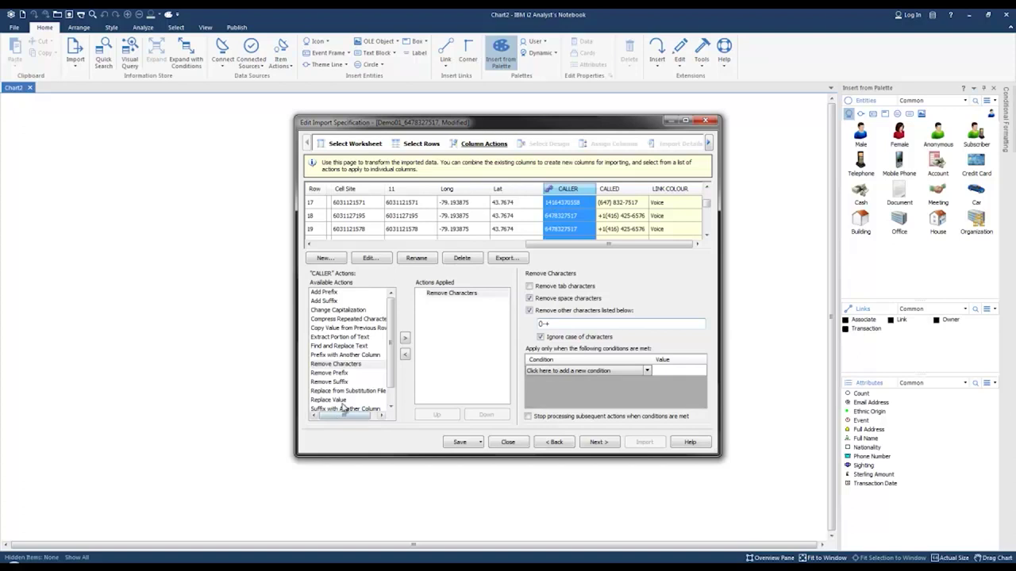
{"action": "left_click", "coordinate": [325, 374]}
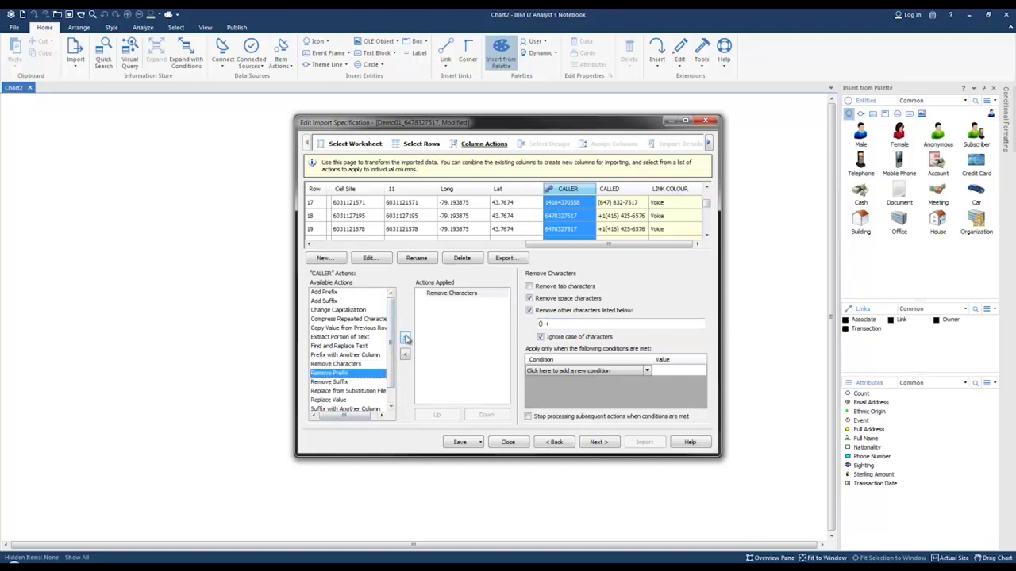
{"action": "left_click", "coordinate": [405, 339]}
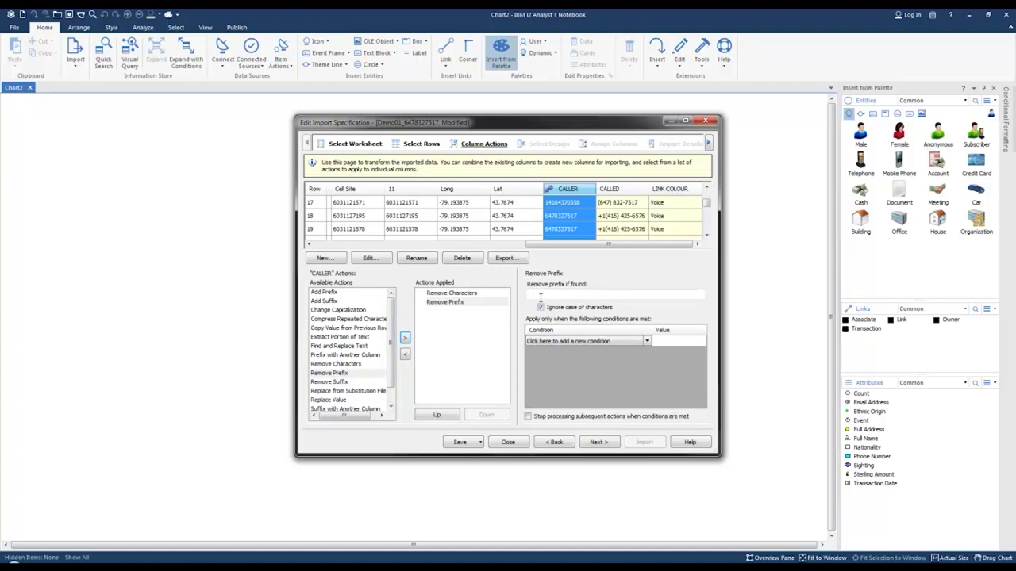
{"action": "type", "text": "1"}
Step: Apply a Remove Characters action to the CALLED column that strips spaces and the characters ()-+
{"action": "left_click_drag", "start_coordinate": [618, 191], "coordinate": [619, 191]}
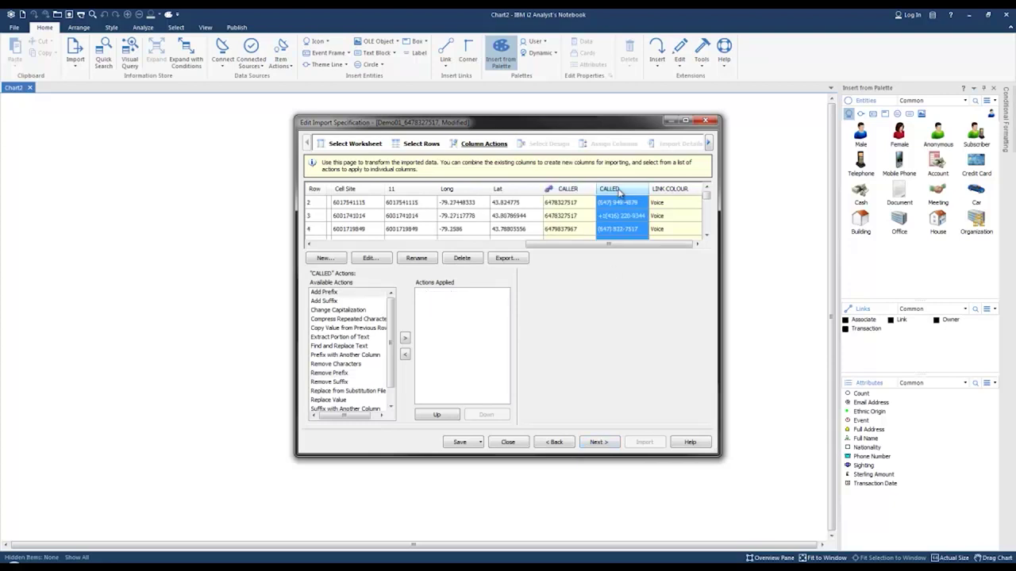
{"action": "double_click", "coordinate": [335, 364]}
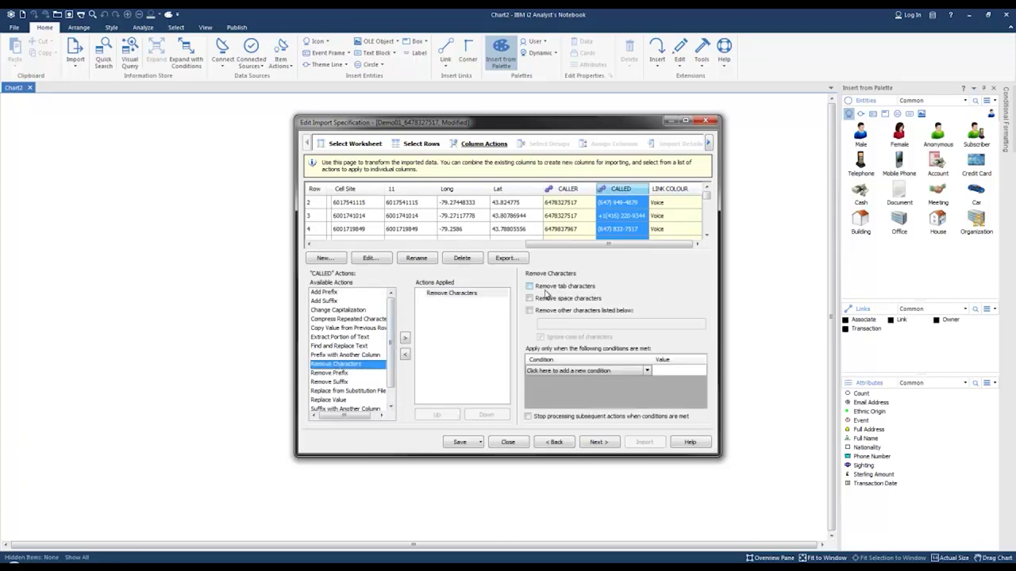
{"action": "left_click", "coordinate": [529, 298]}
{"action": "left_click", "coordinate": [529, 310]}
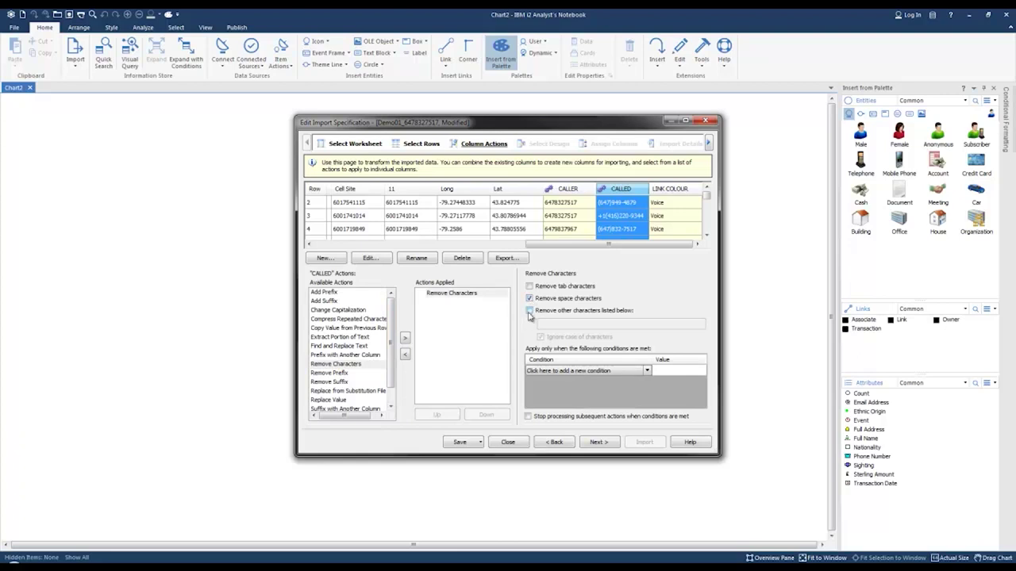
{"action": "type", "text": "()"}
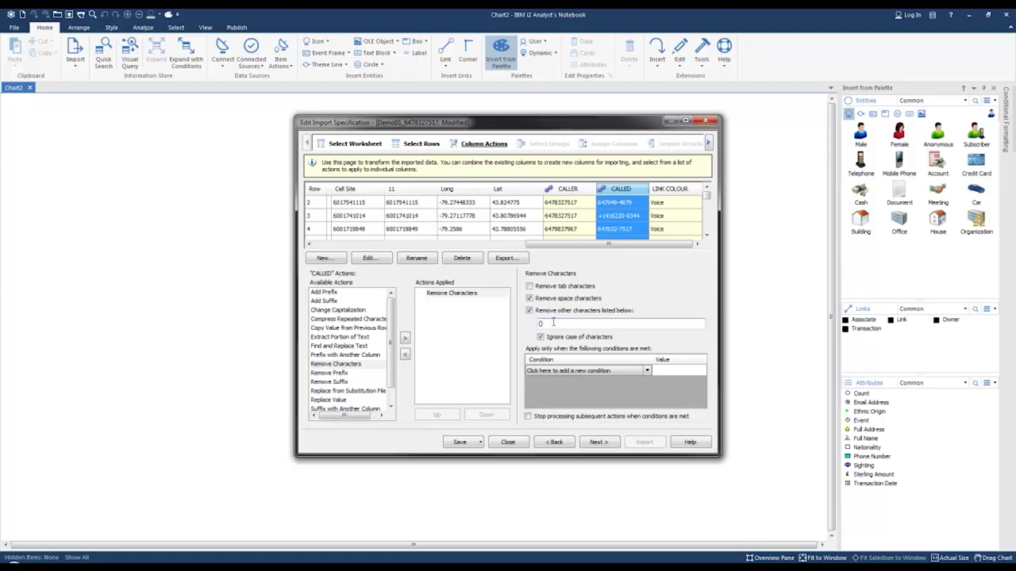
{"action": "type", "text": "-+"}
Step: Apply a Remove Prefix action to the CALLED column that strips the prefix 1
{"action": "left_click", "coordinate": [331, 373]}
{"action": "double_click", "coordinate": [331, 373]}
{"action": "left_click", "coordinate": [562, 294]}
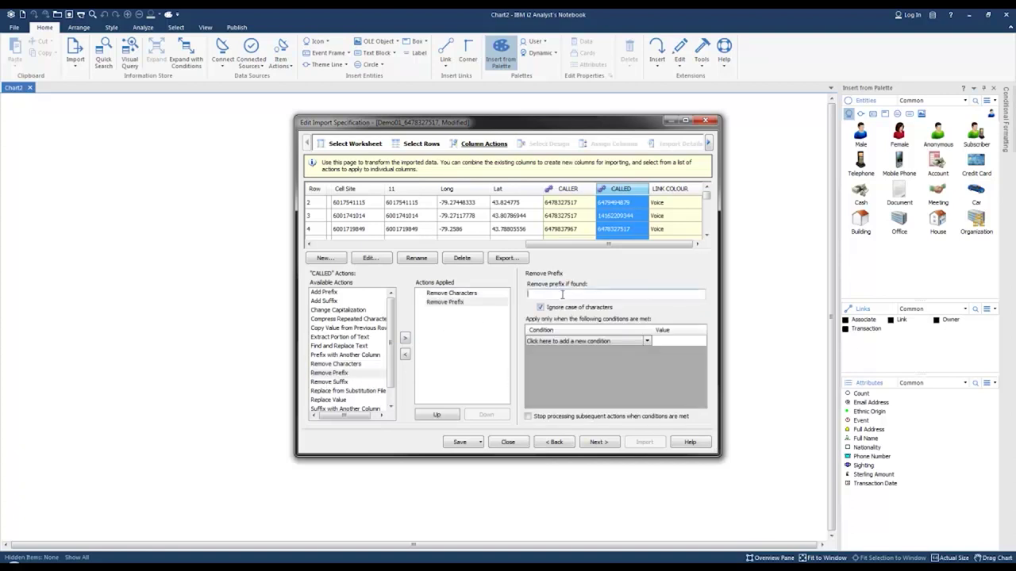
{"action": "type", "text": "1"}
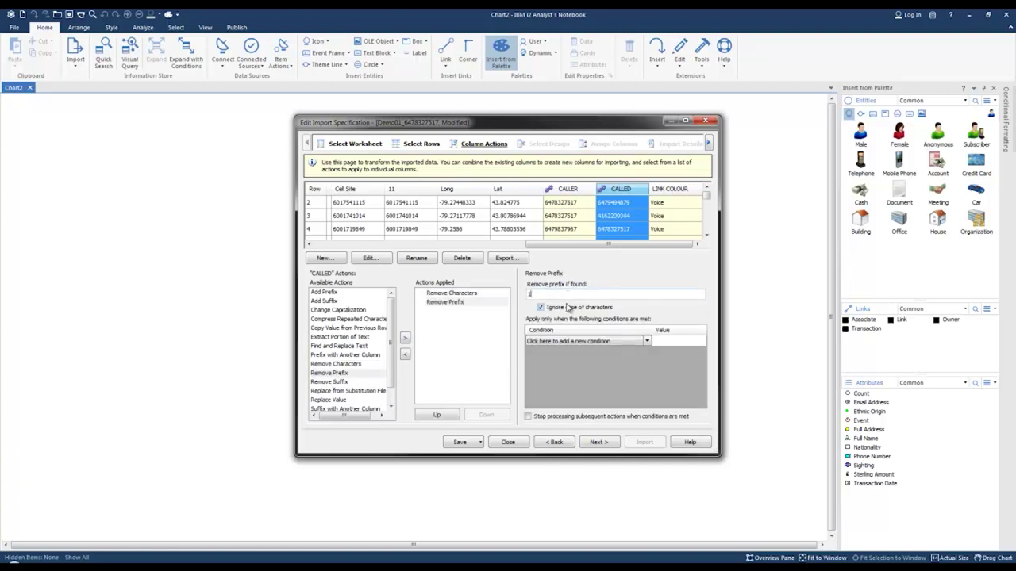
Step: Apply a Replace Value action to the LINK COLOUR column that replaces SMS with Blue
{"action": "left_click", "coordinate": [671, 190]}
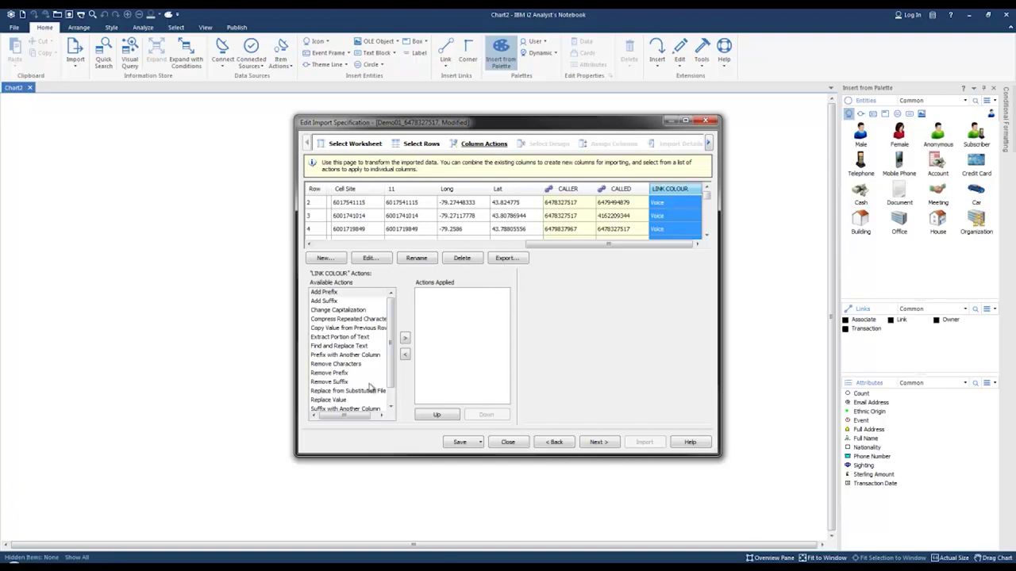
{"action": "double_click", "coordinate": [332, 402]}
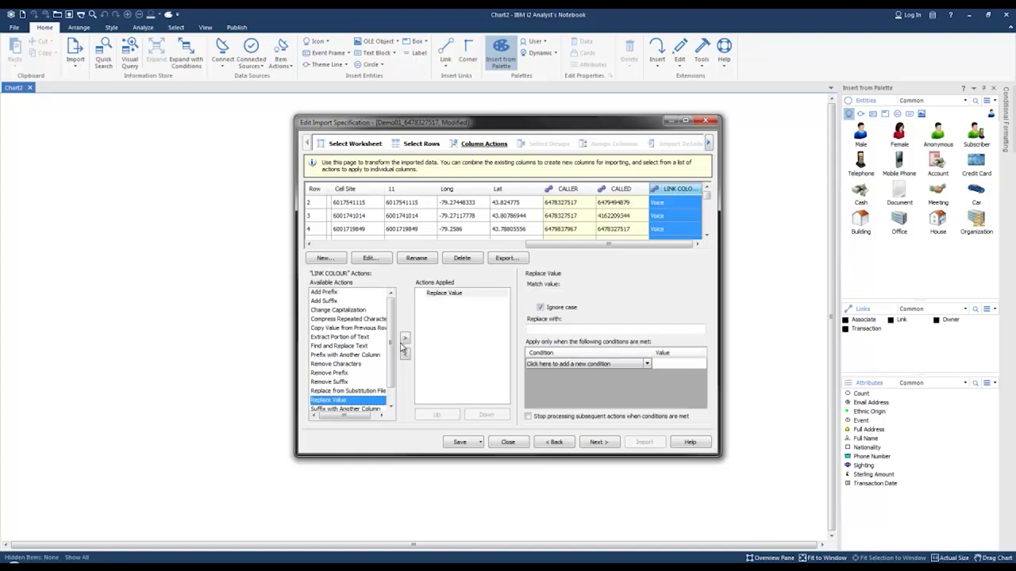
{"action": "left_click", "coordinate": [699, 295]}
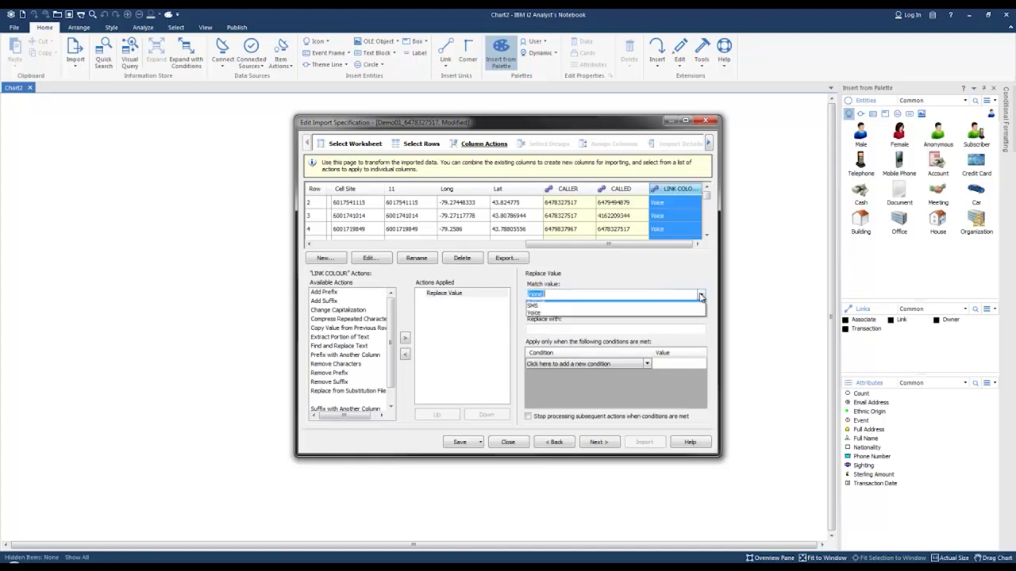
{"action": "left_click", "coordinate": [540, 312]}
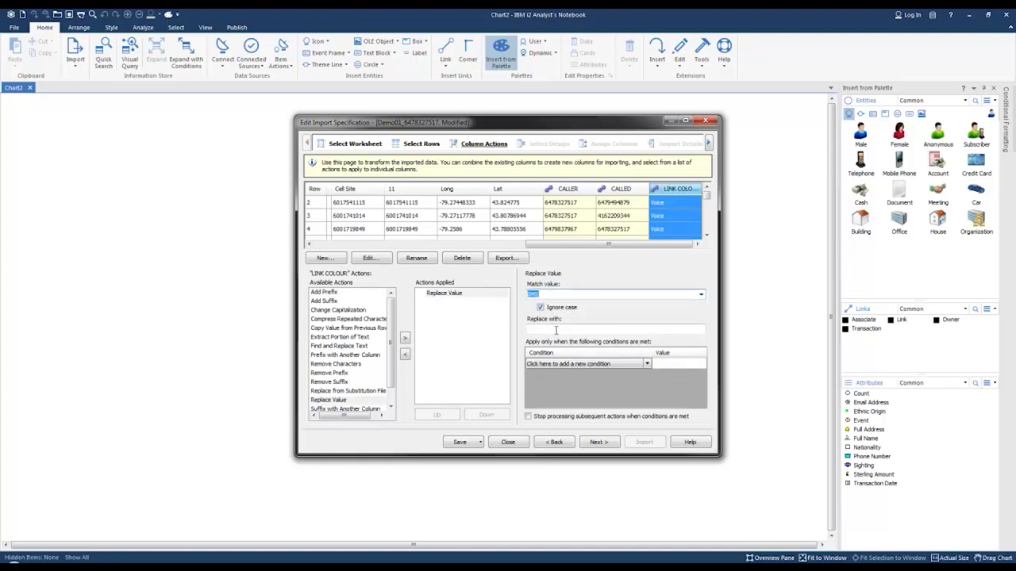
{"action": "left_click", "coordinate": [554, 329]}
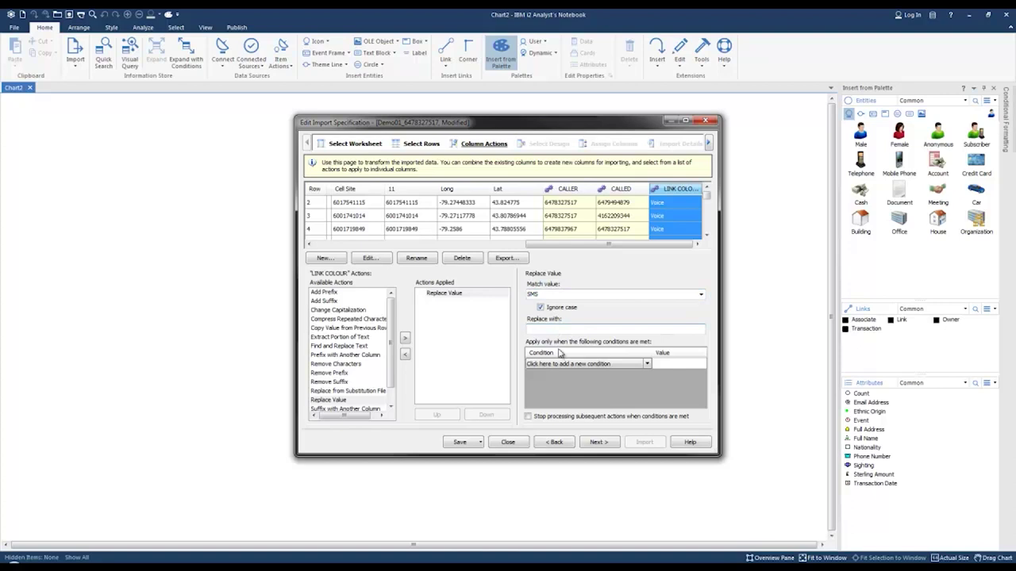
{"action": "key", "text": "BackSpace"}
{"action": "key", "text": "BackSpace"}
{"action": "key", "text": "Caps_Lock"}
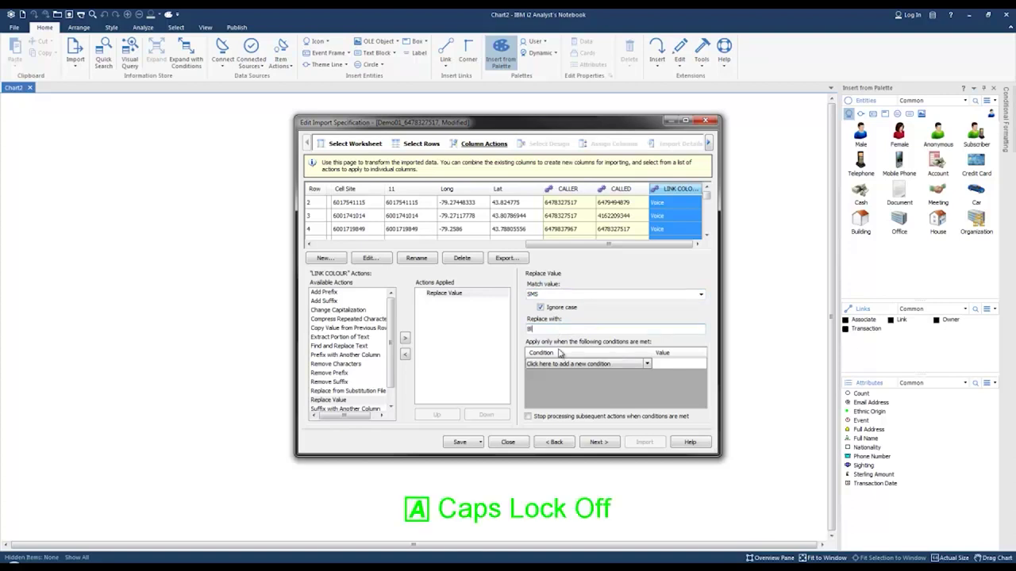
{"action": "type", "text": "Blue"}
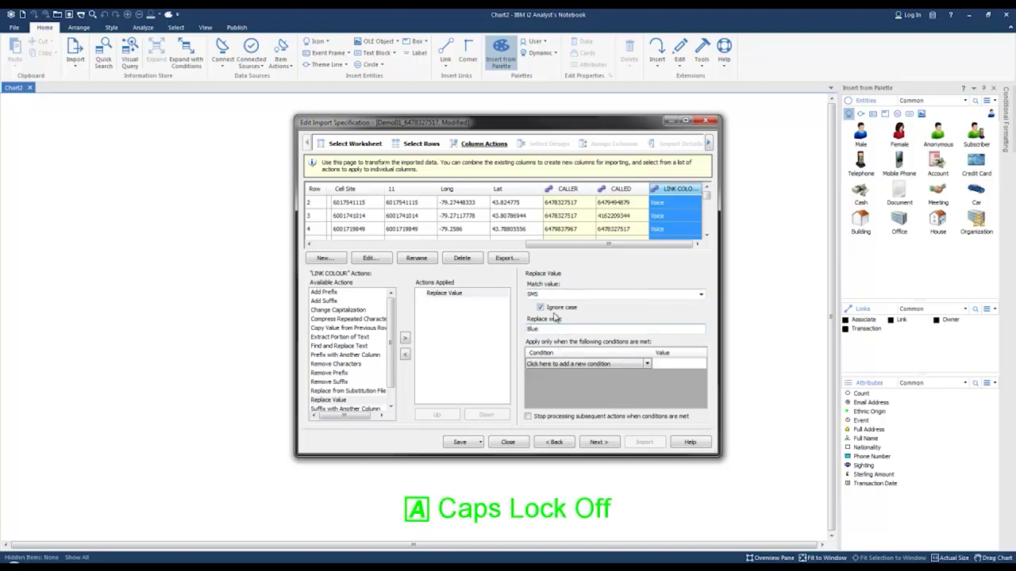
Step: Add a second Replace Value action to the LINK COLOUR column that replaces Voice with Red, and check the rows
{"action": "double_click", "coordinate": [340, 401]}
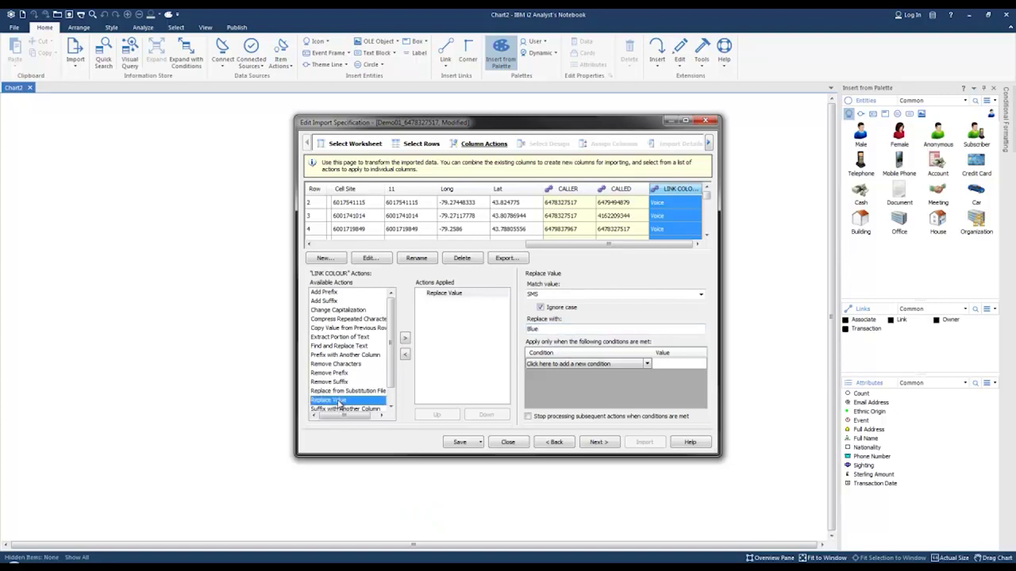
{"action": "left_click", "coordinate": [701, 295]}
{"action": "left_click", "coordinate": [544, 319]}
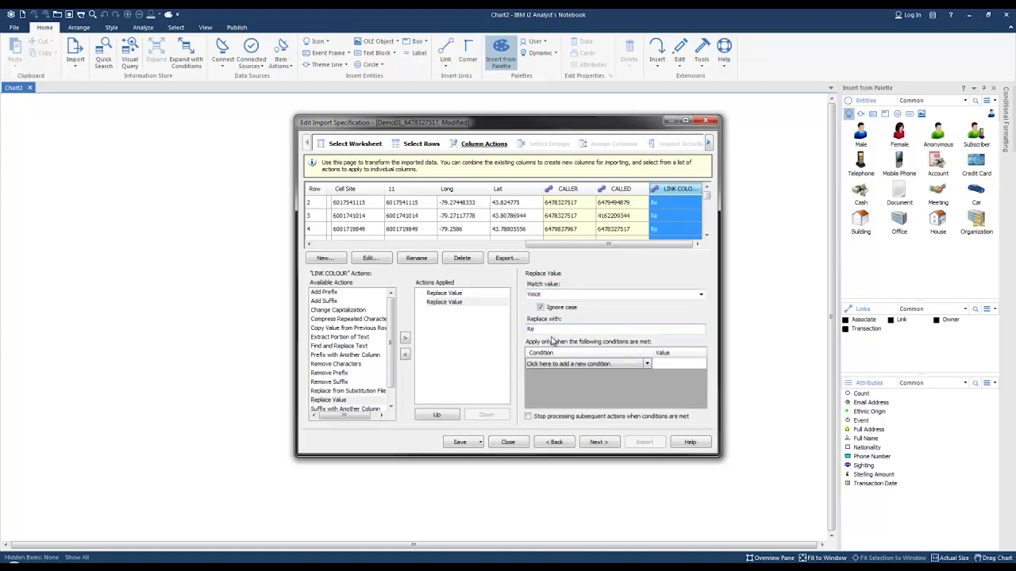
{"action": "type", "text": "Red"}
{"action": "mouse_move", "coordinate": [708, 199]}
{"action": "left_mouse_down"}
{"action": "mouse_move", "coordinate": [710, 229]}
{"action": "mouse_move", "coordinate": [706, 199]}
{"action": "left_mouse_up"}
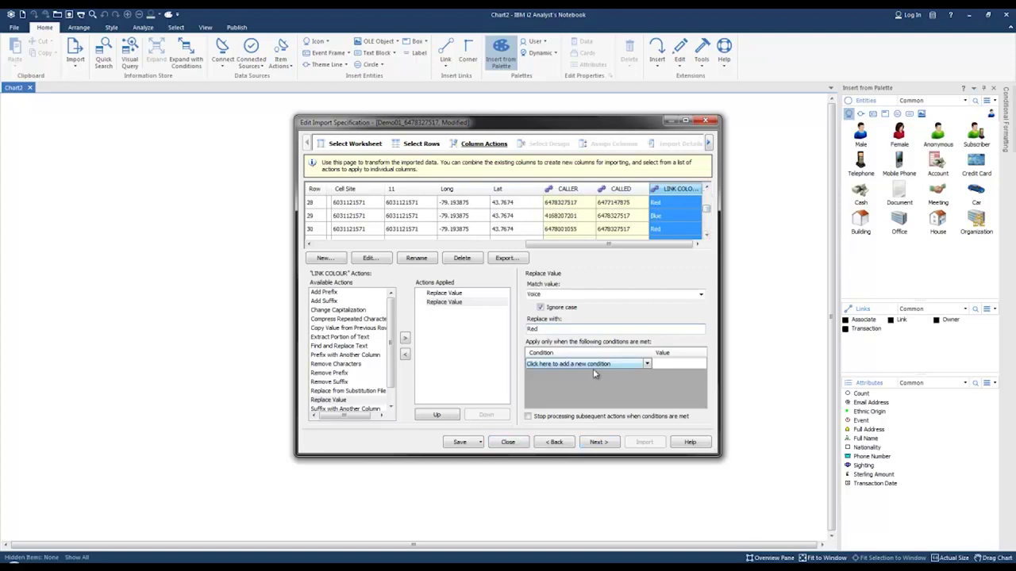
Step: Review the task list in Notepad and proceed to column assignment with the Network of telephone calls design
{"action": "left_click", "coordinate": [598, 443]}
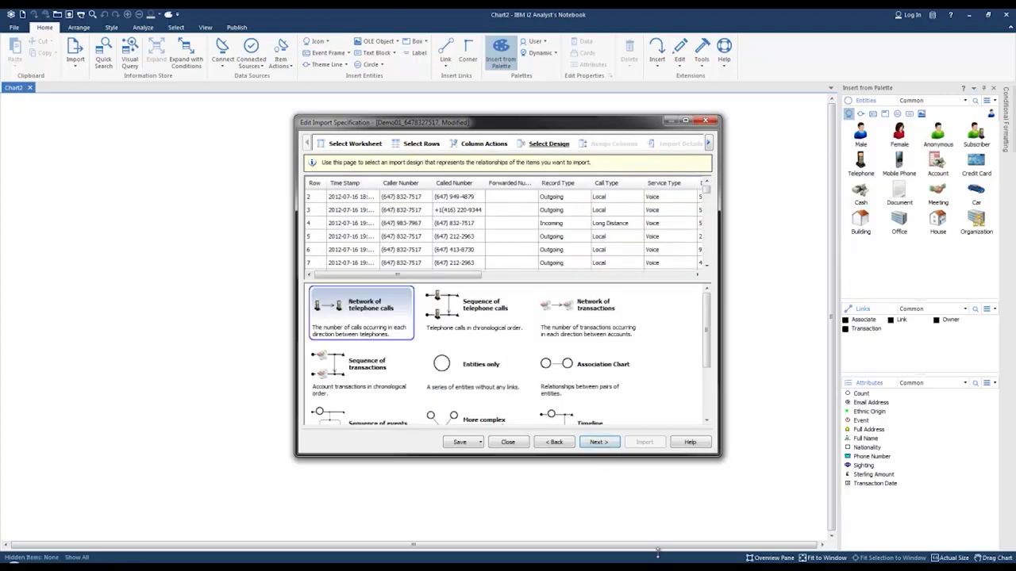
{"action": "mouse_move", "coordinate": [627, 570]}
{"action": "left_click", "coordinate": [642, 562]}
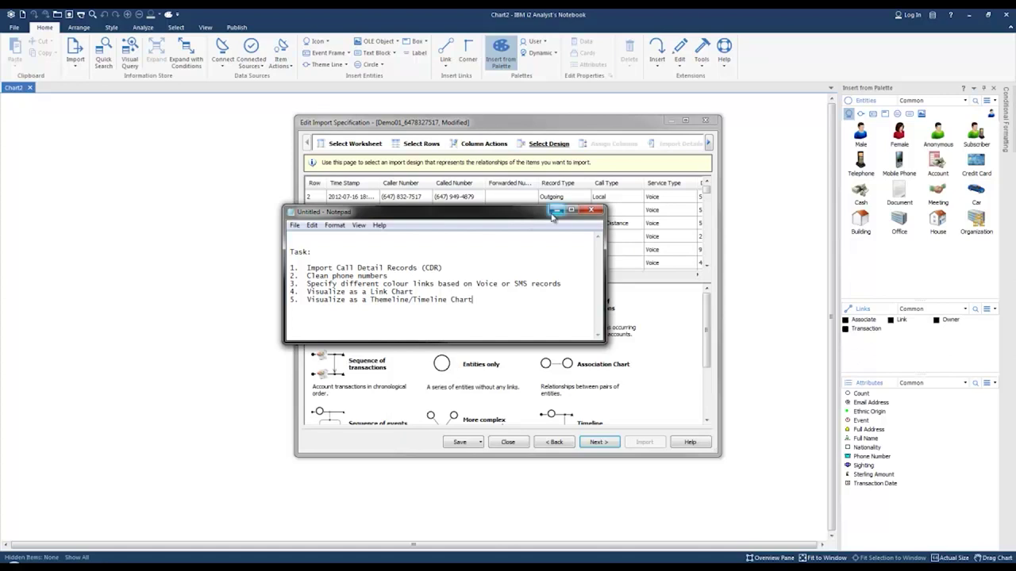
{"action": "left_click", "coordinate": [527, 131]}
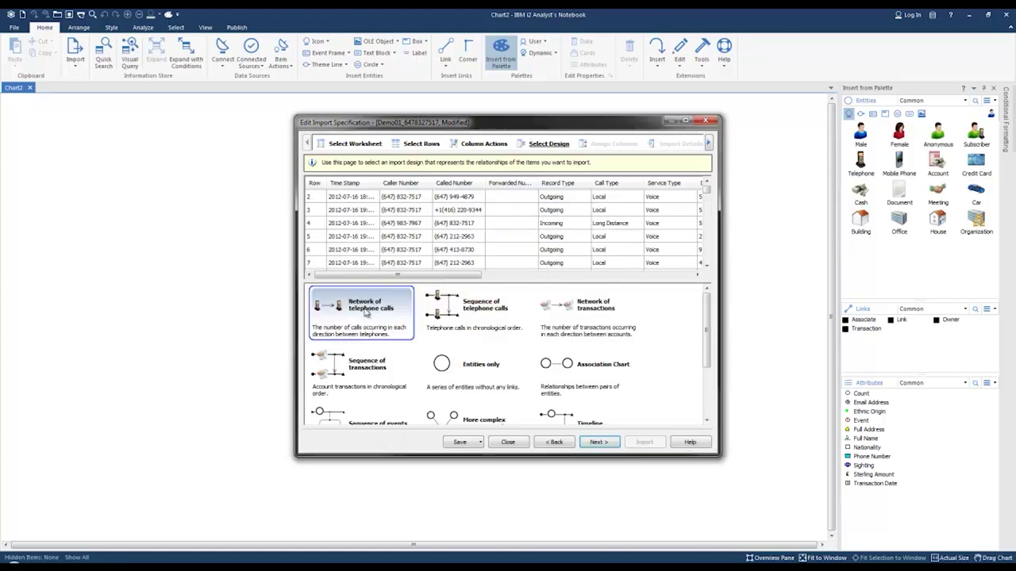
{"action": "left_click", "coordinate": [599, 443]}
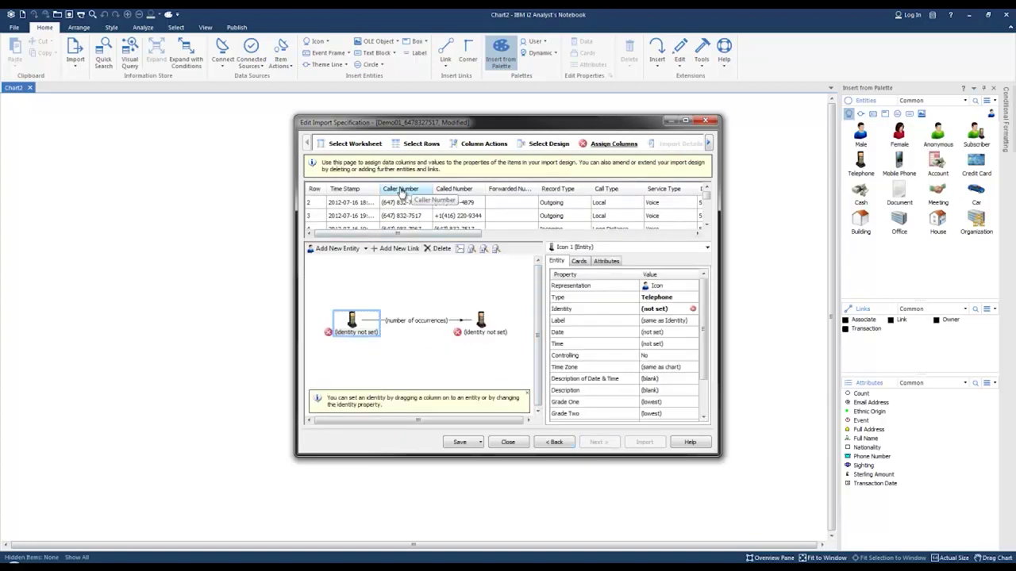
Step: Assign the CALLER column as the source telephone's identity and the CALLED column as the destination telephone's identity
{"action": "left_click_drag", "start_coordinate": [445, 234], "coordinate": [647, 237]}
{"action": "left_click_drag", "start_coordinate": [560, 189], "coordinate": [351, 321]}
{"action": "left_click_drag", "start_coordinate": [609, 190], "coordinate": [484, 328]}
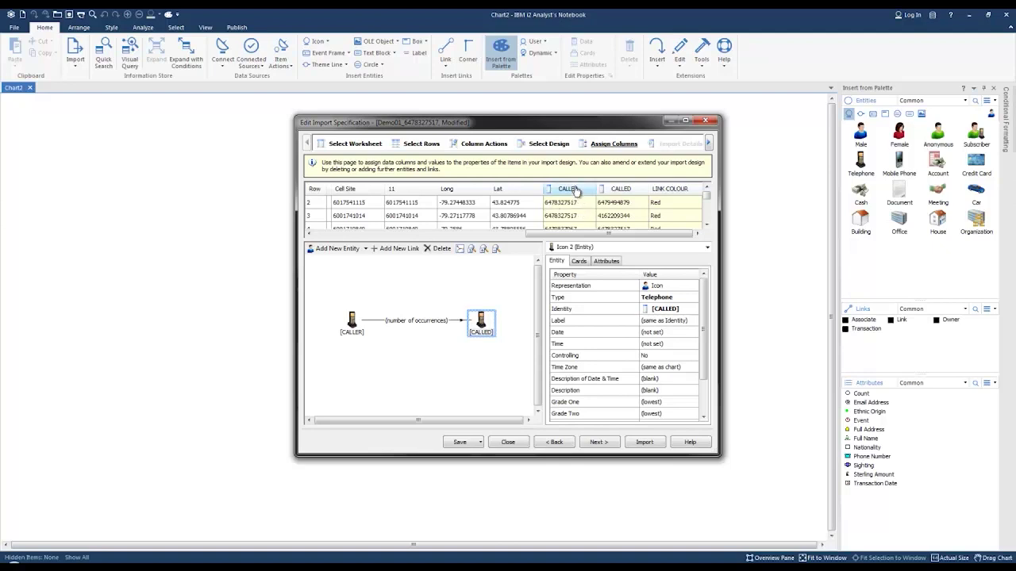
Step: Label the CALLER telephone entity with the Caller Number column and the CALLED entity with the Called Number column
{"action": "left_click_drag", "start_coordinate": [578, 238], "coordinate": [360, 249]}
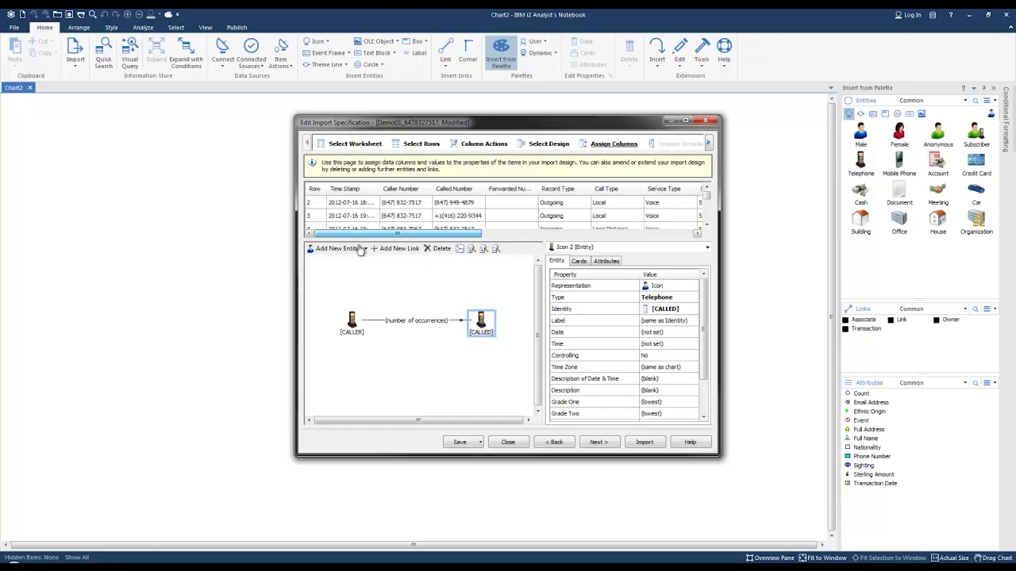
{"action": "left_click", "coordinate": [353, 322]}
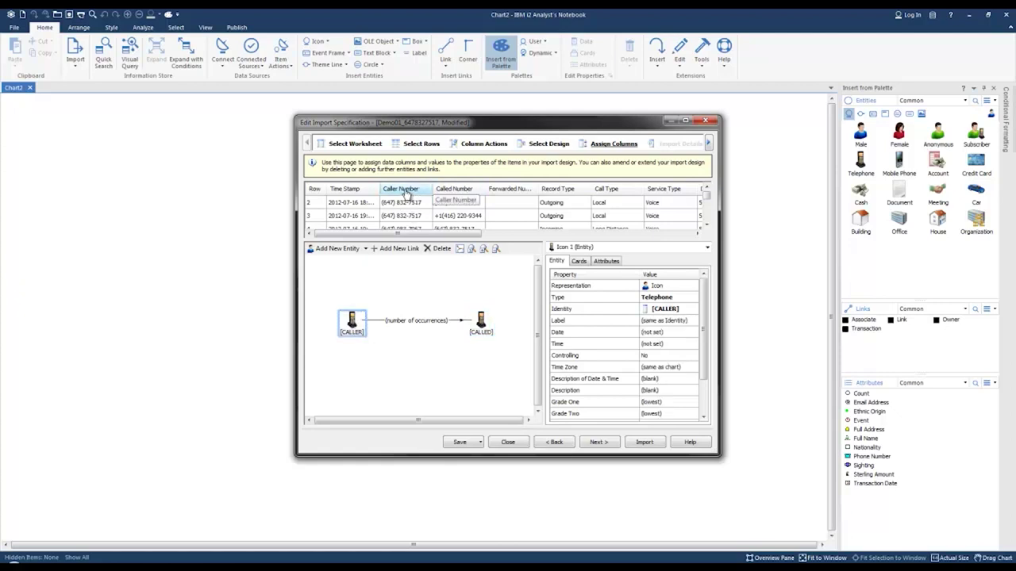
{"action": "left_click_drag", "start_coordinate": [402, 191], "coordinate": [666, 322]}
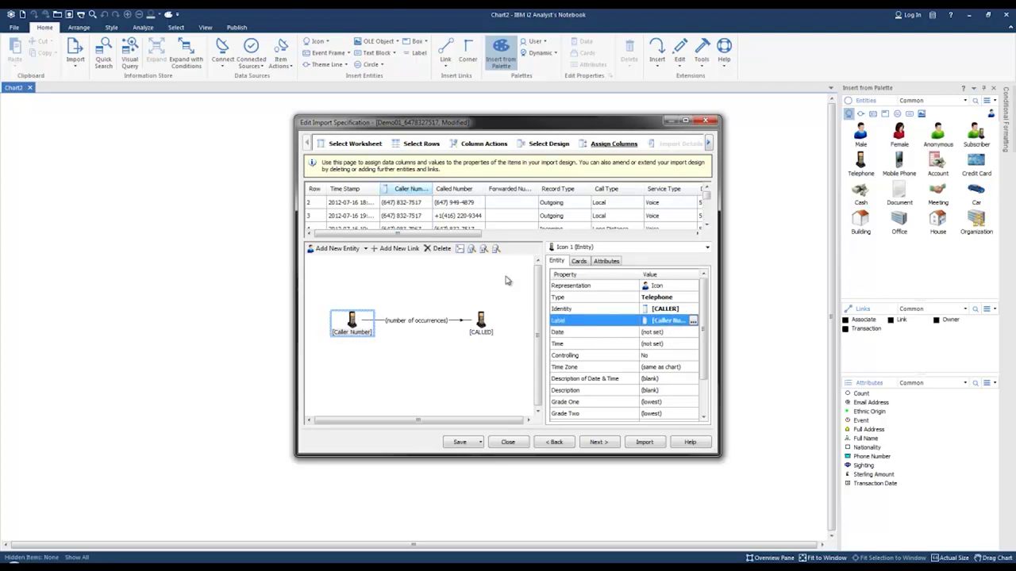
{"action": "left_click", "coordinate": [481, 322]}
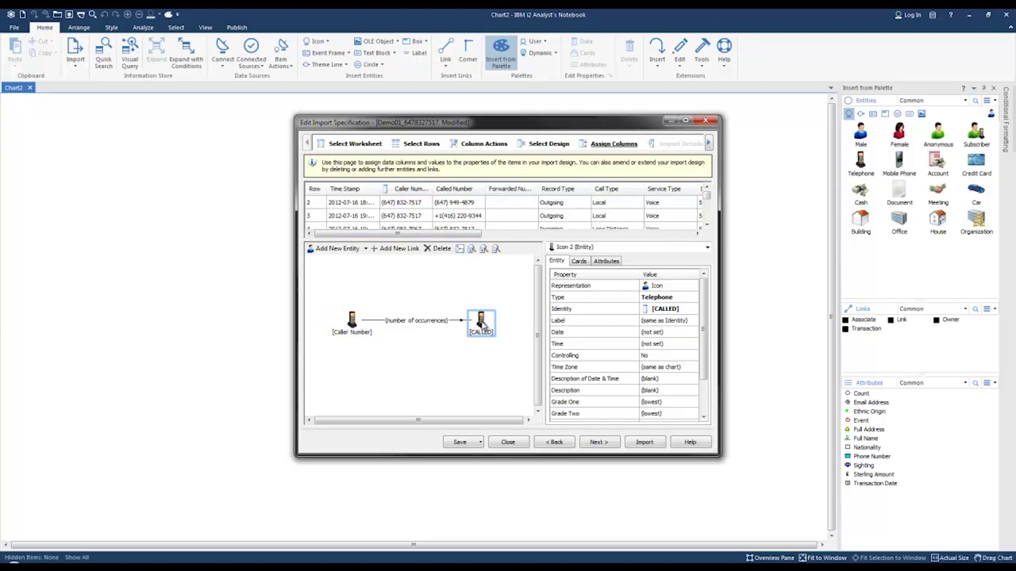
{"action": "left_click", "coordinate": [458, 193]}
{"action": "left_click_drag", "start_coordinate": [458, 193], "coordinate": [659, 324]}
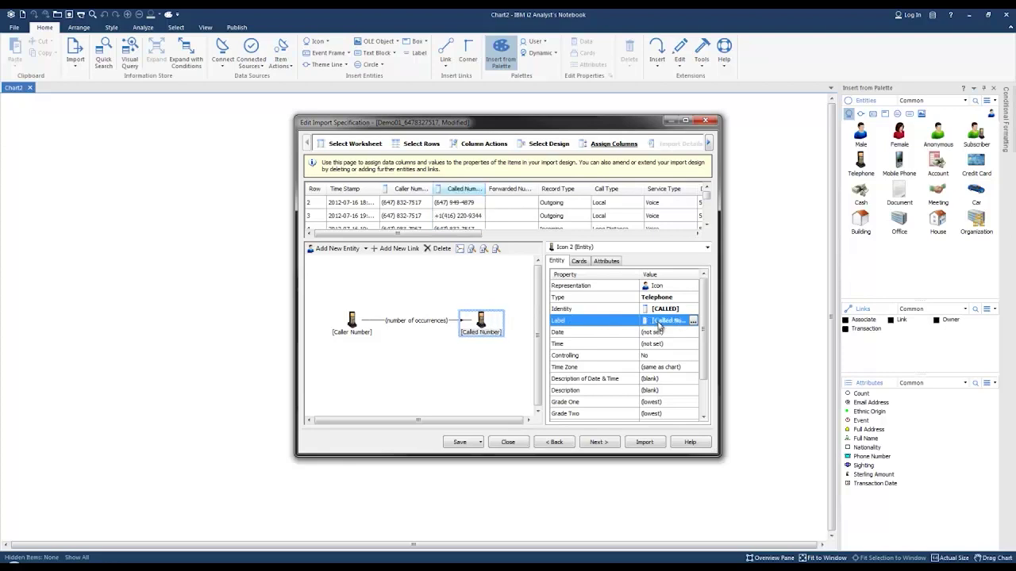
Step: Assign the LINK COLOUR column to the Type property of the link between the two telephones
{"action": "left_click", "coordinate": [411, 323]}
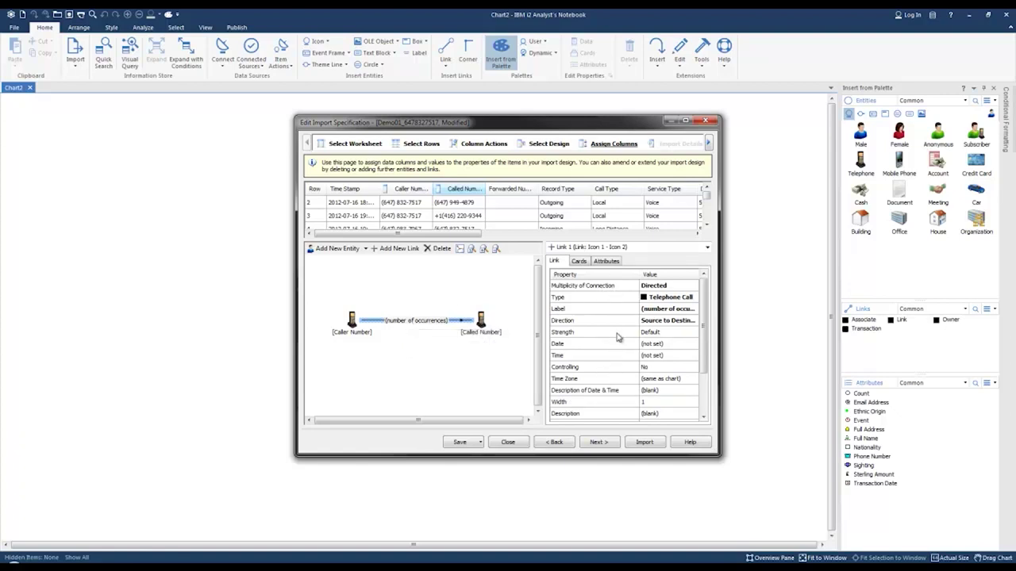
{"action": "left_click_drag", "start_coordinate": [455, 235], "coordinate": [703, 241]}
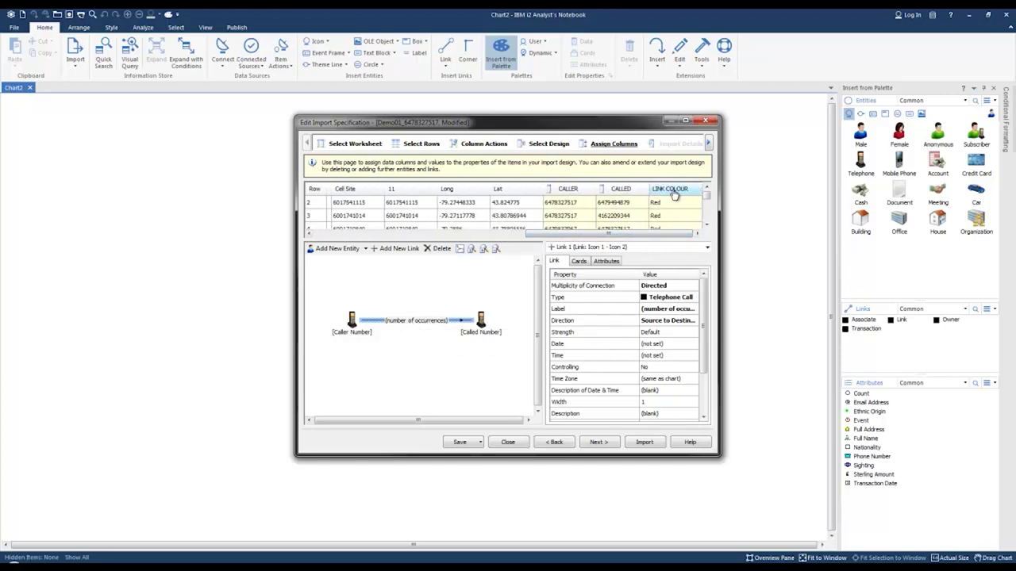
{"action": "left_click_drag", "start_coordinate": [673, 194], "coordinate": [667, 300]}
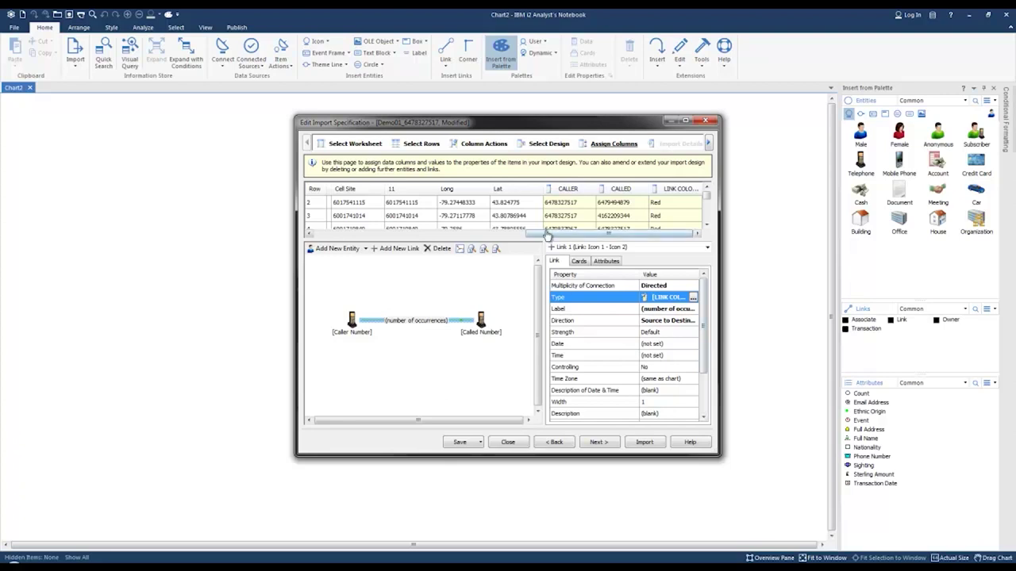
Step: Assign the Time Stamp column to both the Date and Time properties of the telephone call link
{"action": "left_click_drag", "start_coordinate": [552, 237], "coordinate": [310, 236]}
{"action": "left_click_drag", "start_coordinate": [346, 190], "coordinate": [659, 347]}
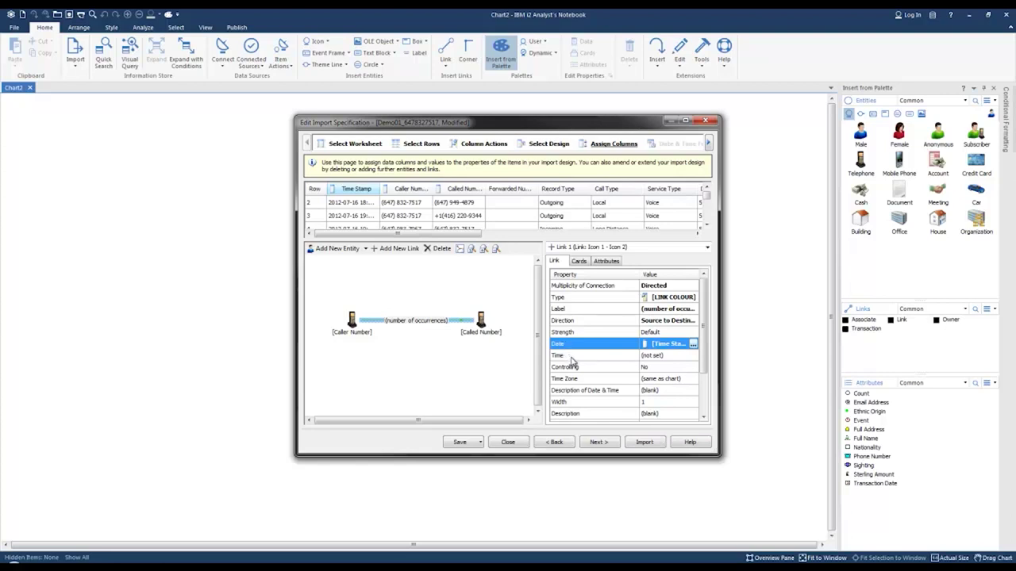
{"action": "left_click", "coordinate": [364, 189]}
{"action": "left_click_drag", "start_coordinate": [359, 195], "coordinate": [671, 364]}
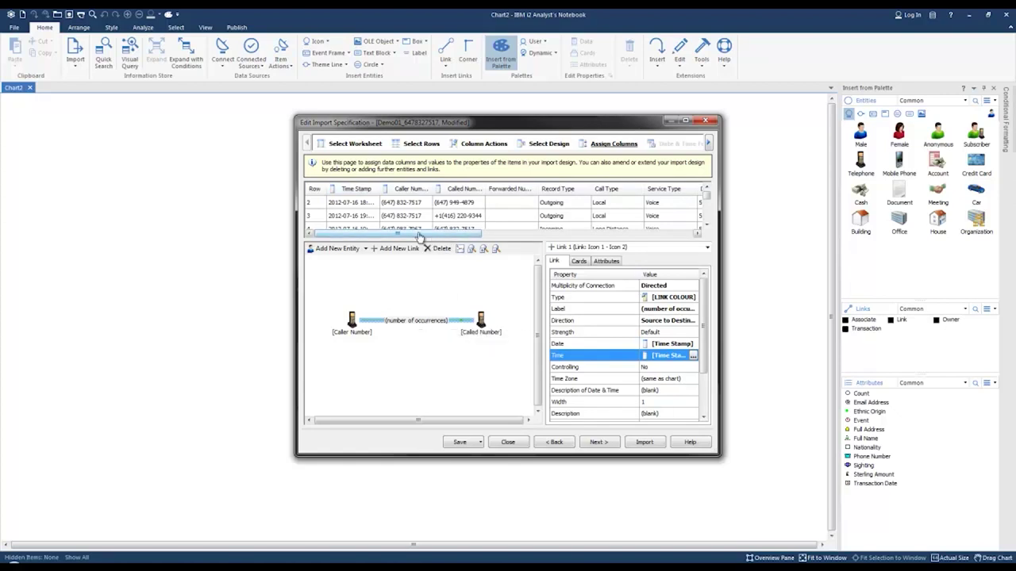
{"action": "left_click_drag", "start_coordinate": [416, 237], "coordinate": [524, 236]}
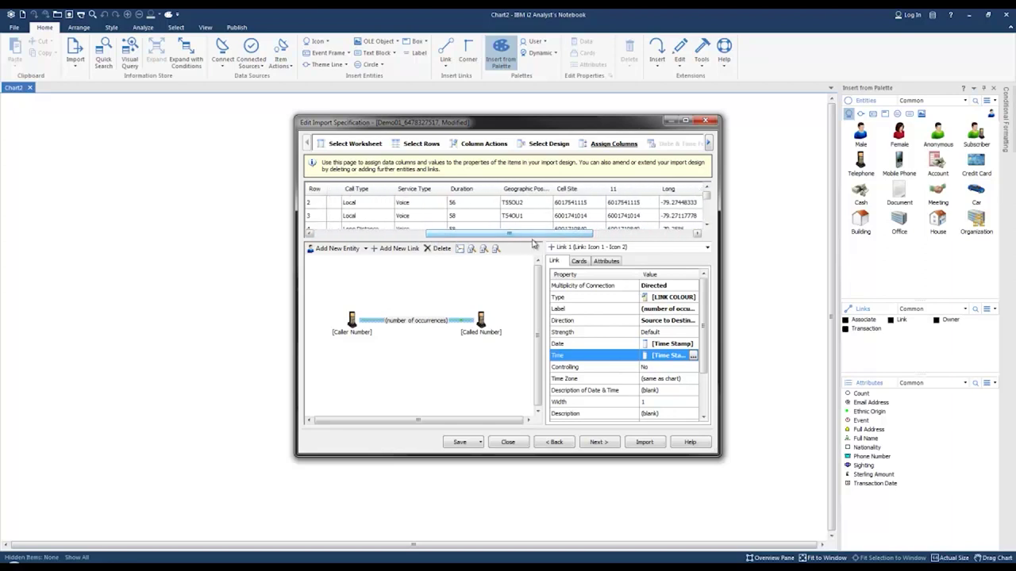
Step: Add a new attribute with the class name Call Duration to the link between the two telephones
{"action": "left_click", "coordinate": [607, 262]}
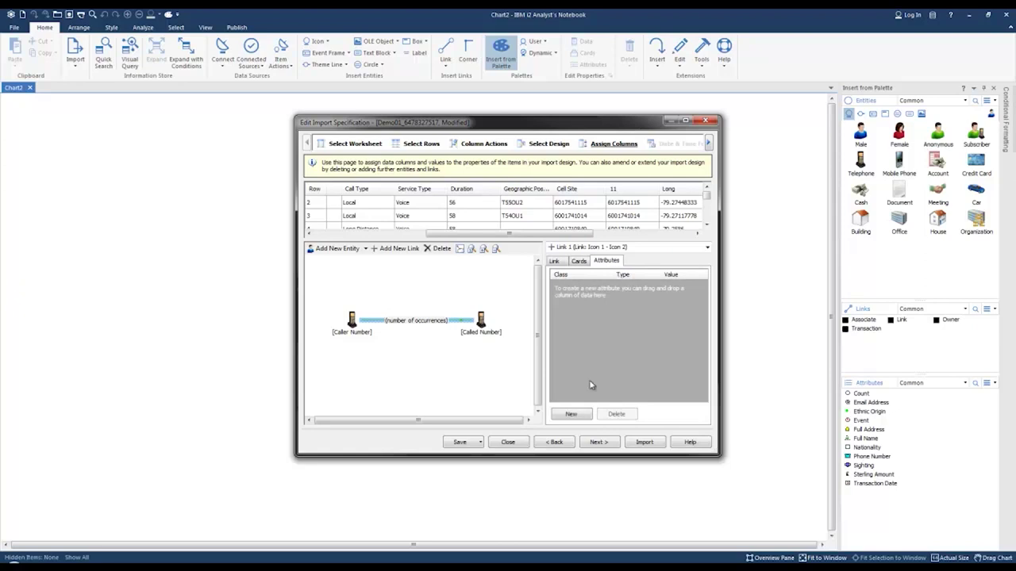
{"action": "left_click", "coordinate": [573, 415]}
{"action": "left_click", "coordinate": [573, 285]}
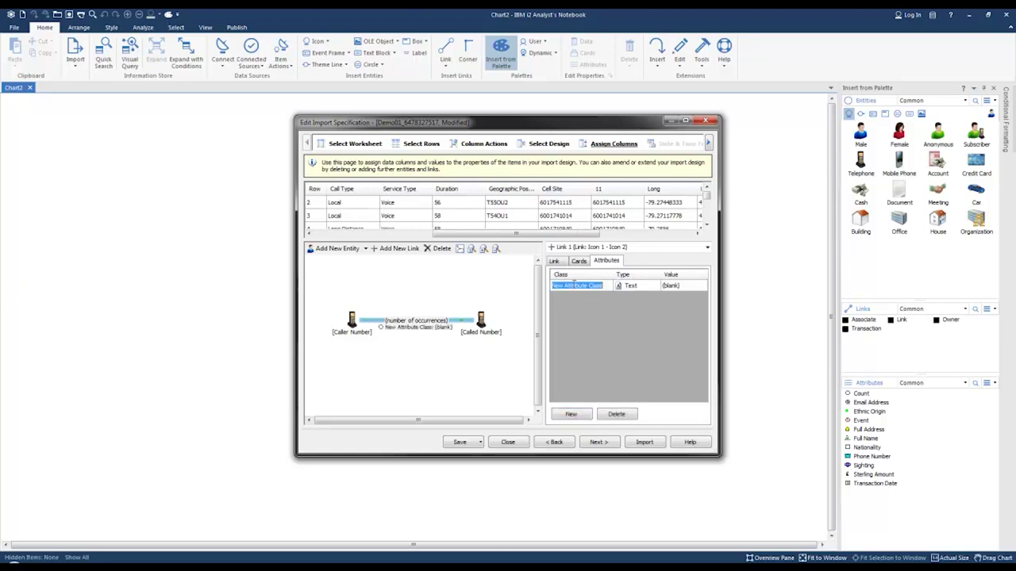
{"action": "type", "text": "Call"}
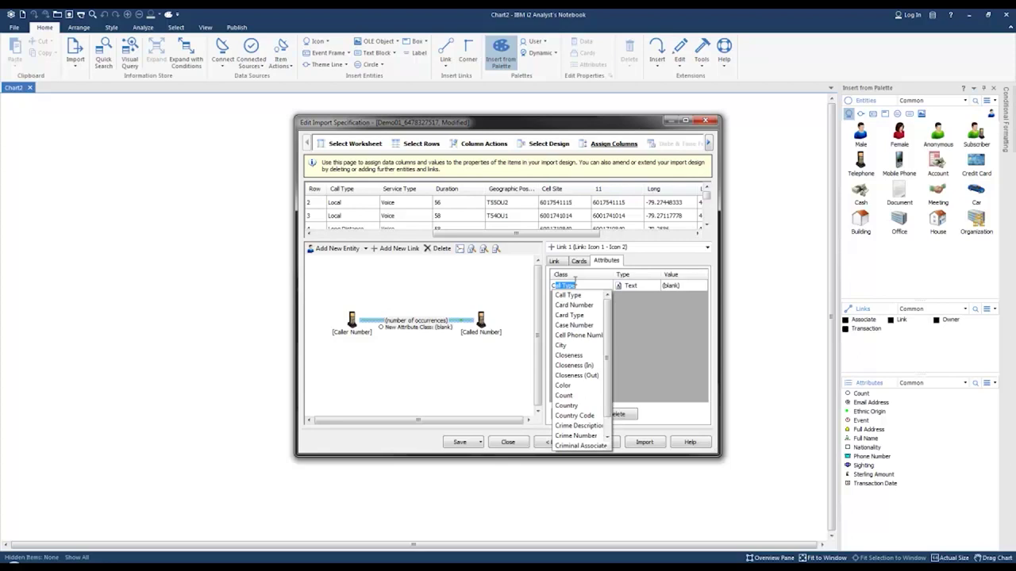
{"action": "type", "text": " D"}
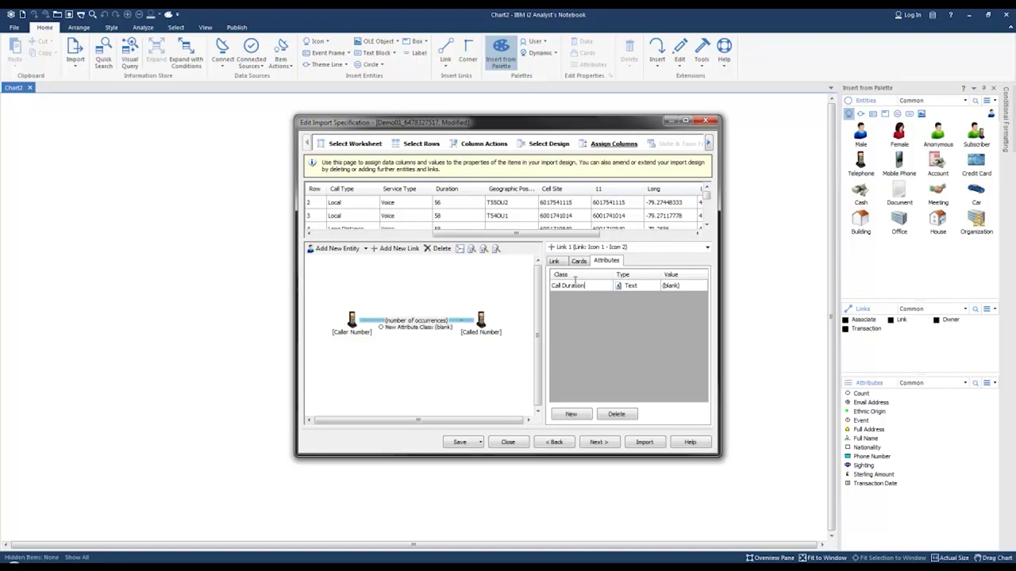
{"action": "type", "text": "uration"}
Step: Set the Call Duration attribute's type to Number and assign the Duration column as its value
{"action": "left_click", "coordinate": [643, 289]}
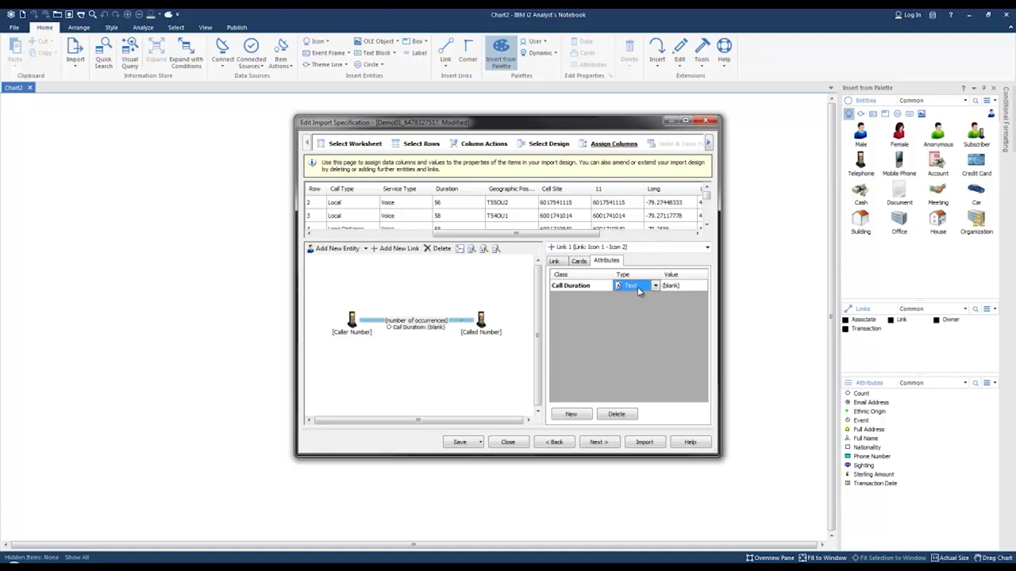
{"action": "left_click", "coordinate": [655, 289]}
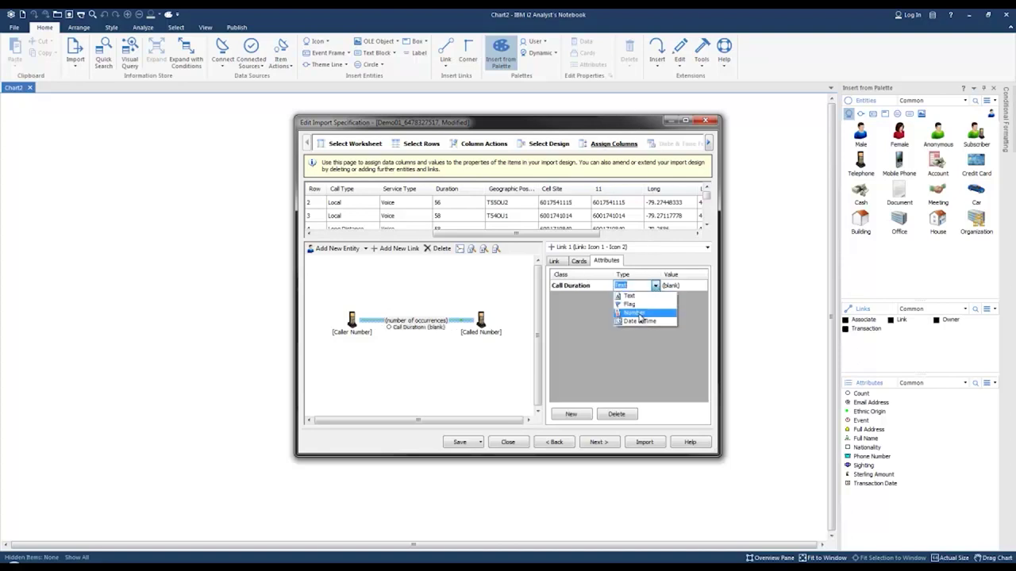
{"action": "left_click", "coordinate": [640, 318]}
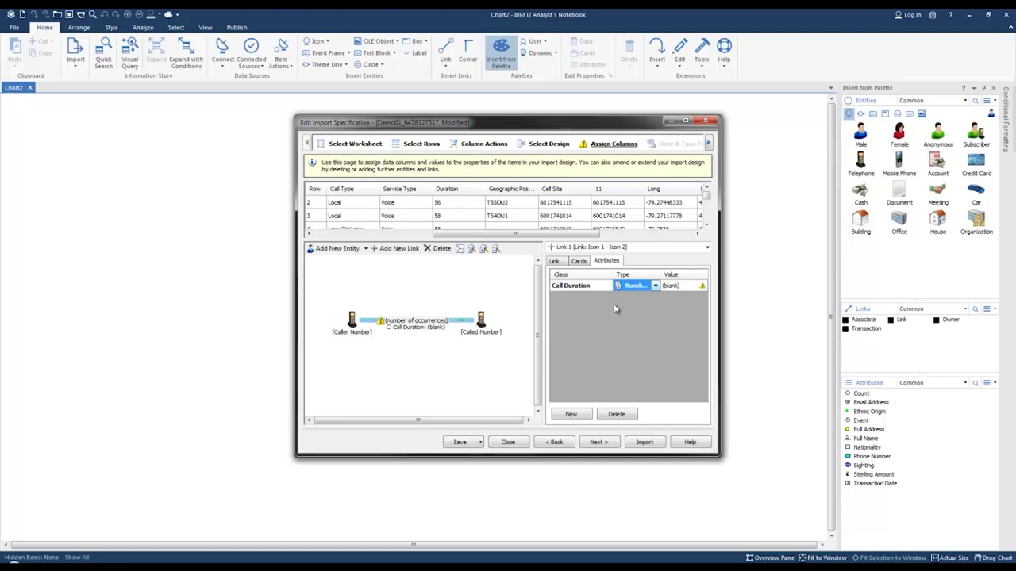
{"action": "left_click", "coordinate": [446, 191]}
{"action": "left_click", "coordinate": [688, 286]}
{"action": "left_click_drag", "start_coordinate": [690, 286], "coordinate": [693, 288]}
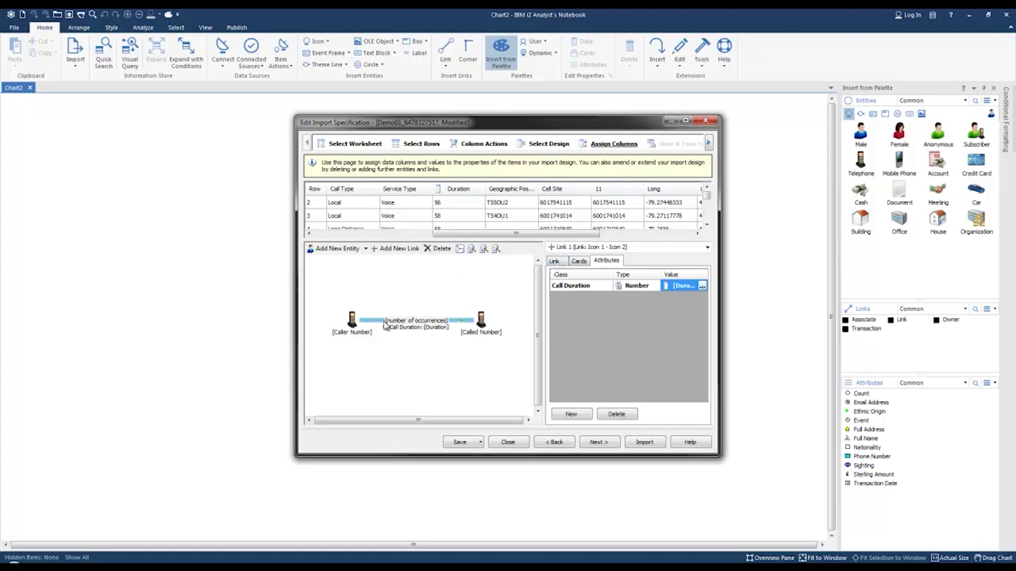
Step: Turn off Merge Cards for the link and assign the Time Stamp column to the cards' Date and Time properties
{"action": "left_click", "coordinate": [580, 261]}
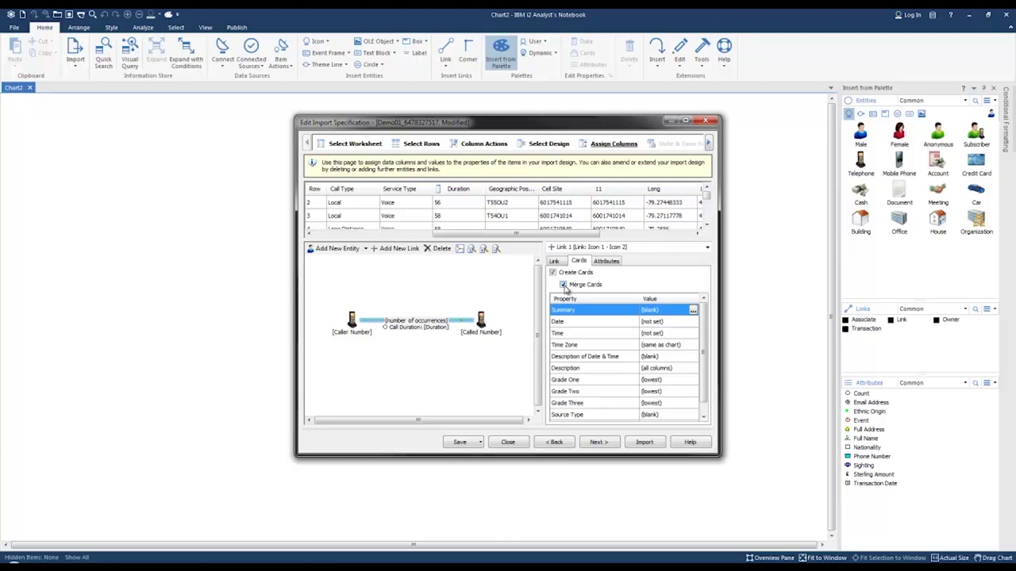
{"action": "left_click", "coordinate": [563, 285]}
{"action": "left_click_drag", "start_coordinate": [509, 239], "coordinate": [389, 237]}
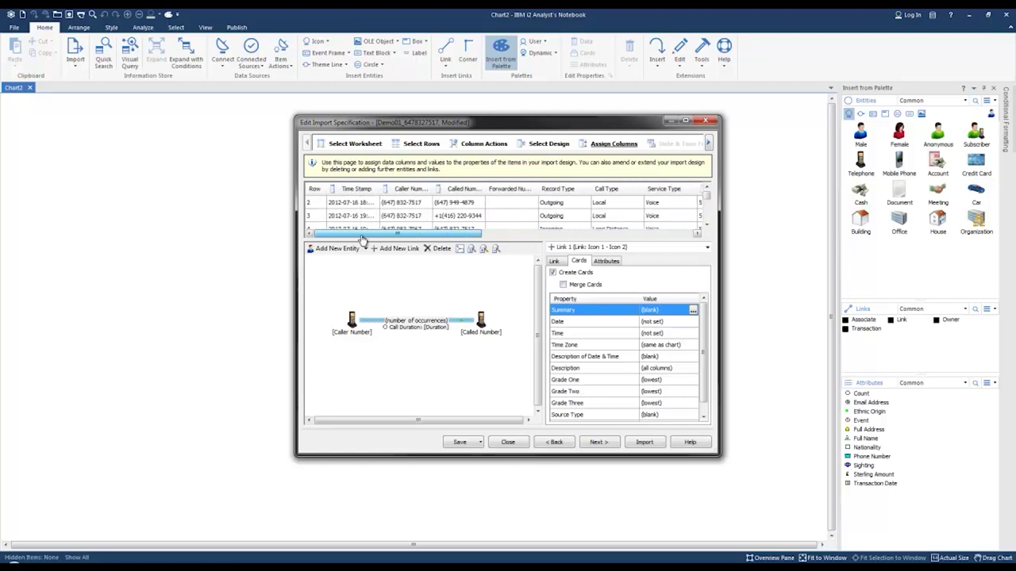
{"action": "left_click", "coordinate": [351, 190]}
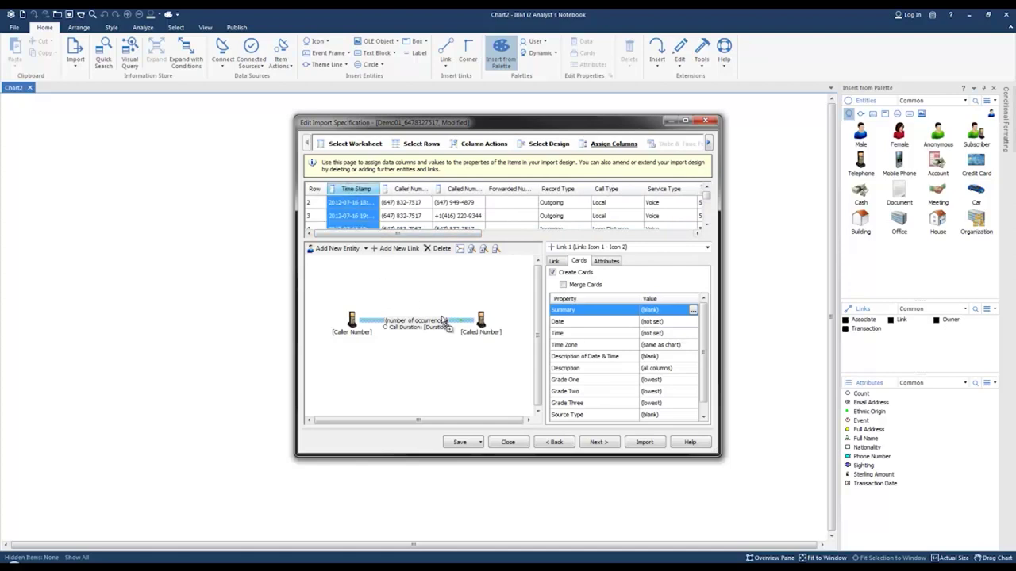
{"action": "left_click", "coordinate": [558, 358]}
{"action": "left_click", "coordinate": [558, 321]}
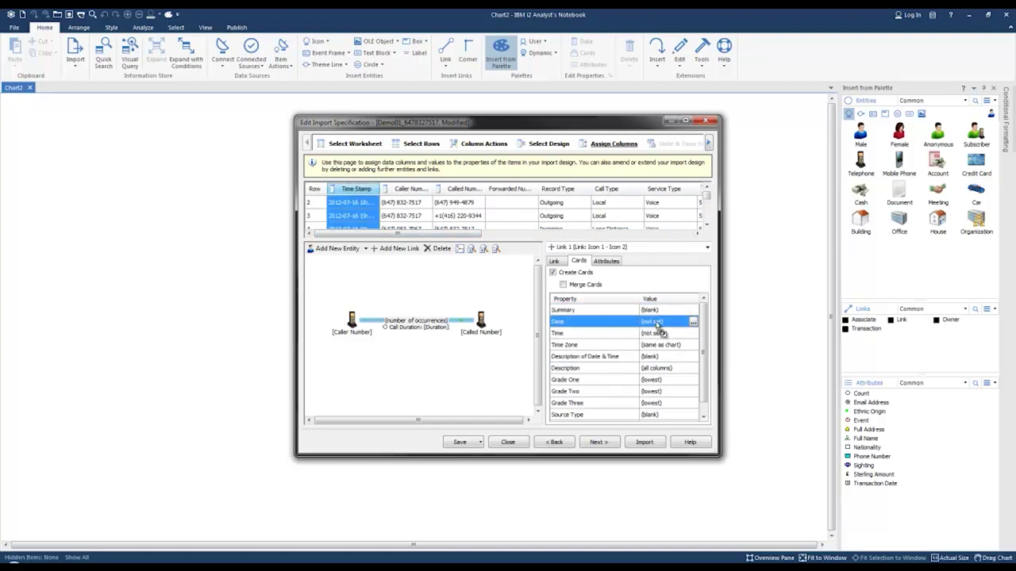
{"action": "left_click", "coordinate": [352, 190]}
{"action": "left_click", "coordinate": [605, 333]}
{"action": "left_click", "coordinate": [657, 336]}
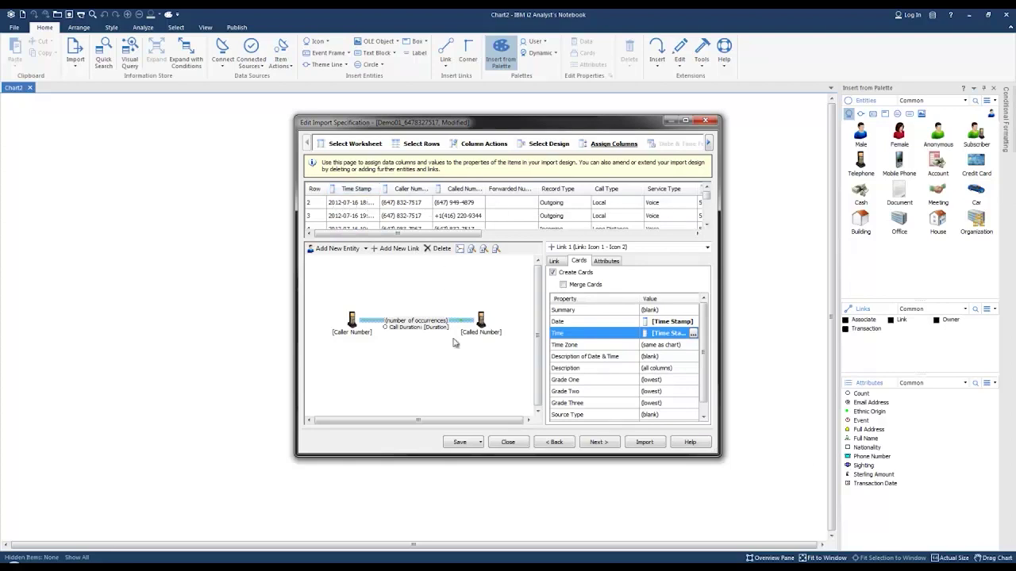
Step: Set the custom date and time format of the Time Stamp column to yyyy-MM-dd HH:mm:ss
{"action": "left_click", "coordinate": [599, 444]}
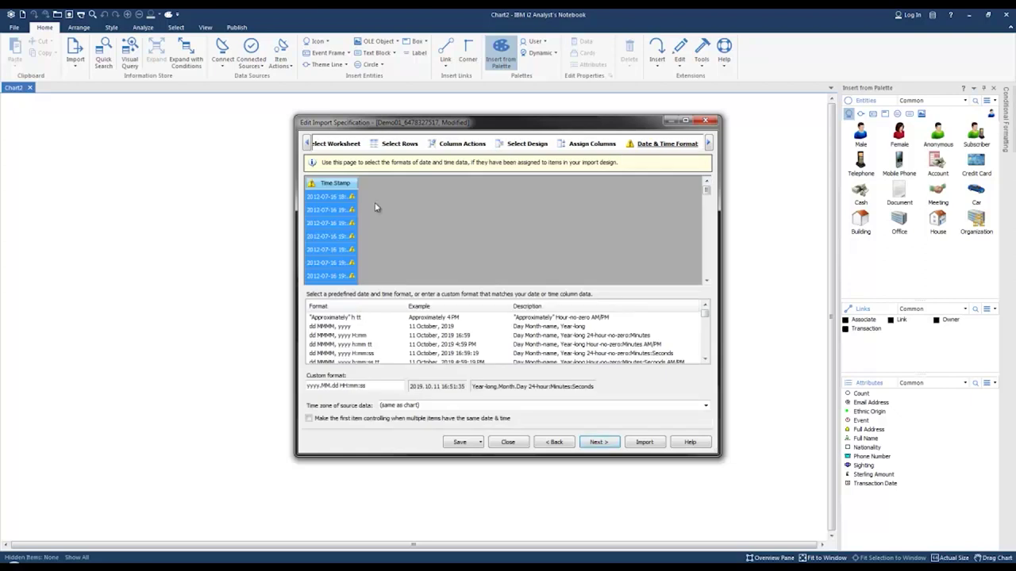
{"action": "mouse_move", "coordinate": [360, 186]}
{"action": "left_click_drag", "start_coordinate": [398, 182], "coordinate": [406, 183]}
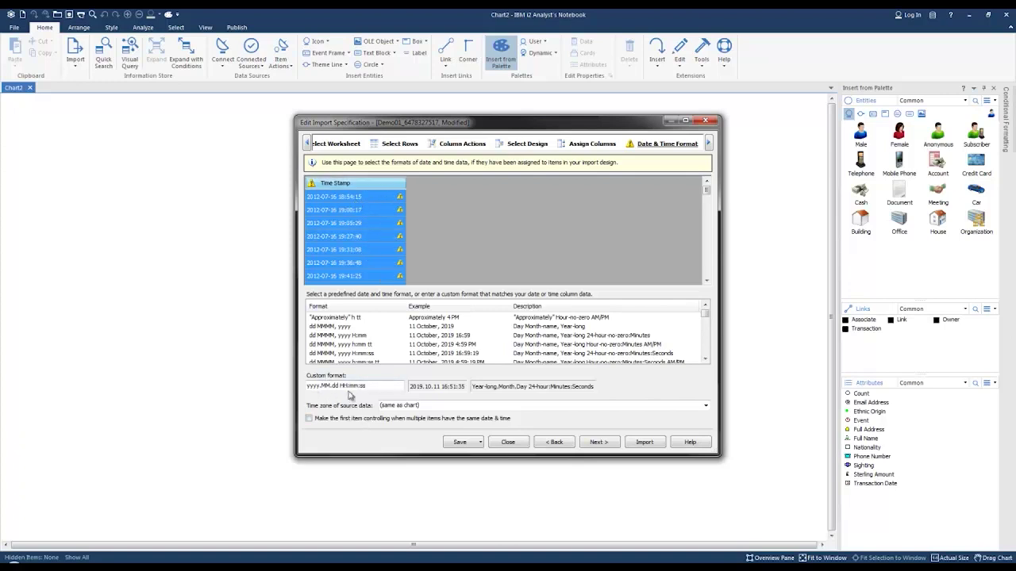
{"action": "mouse_move", "coordinate": [341, 188]}
{"action": "type", "text": "-MM-"}
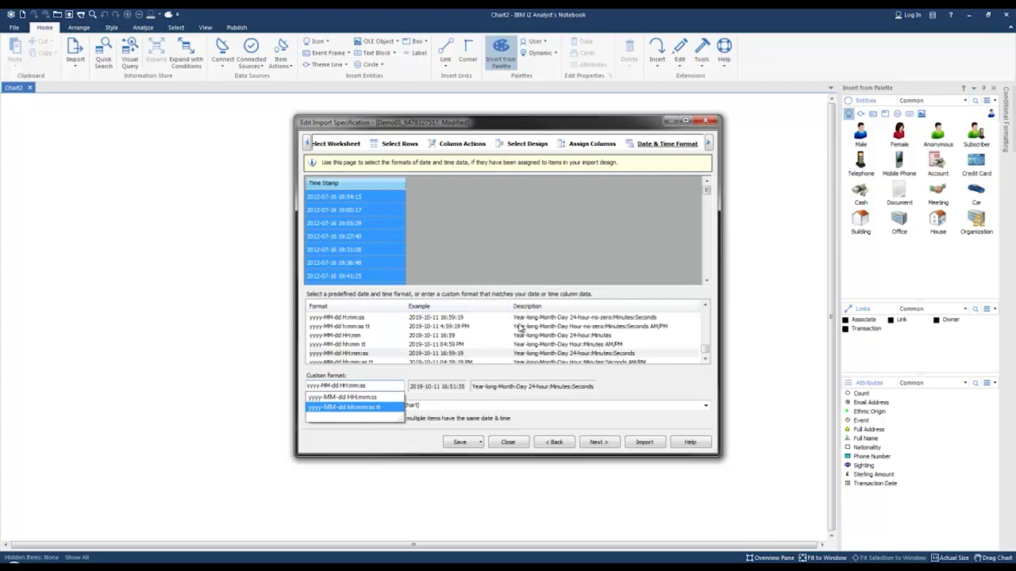
Step: Import the records into the chart without saving the specification changes, and dismiss the import report
{"action": "left_click", "coordinate": [597, 442]}
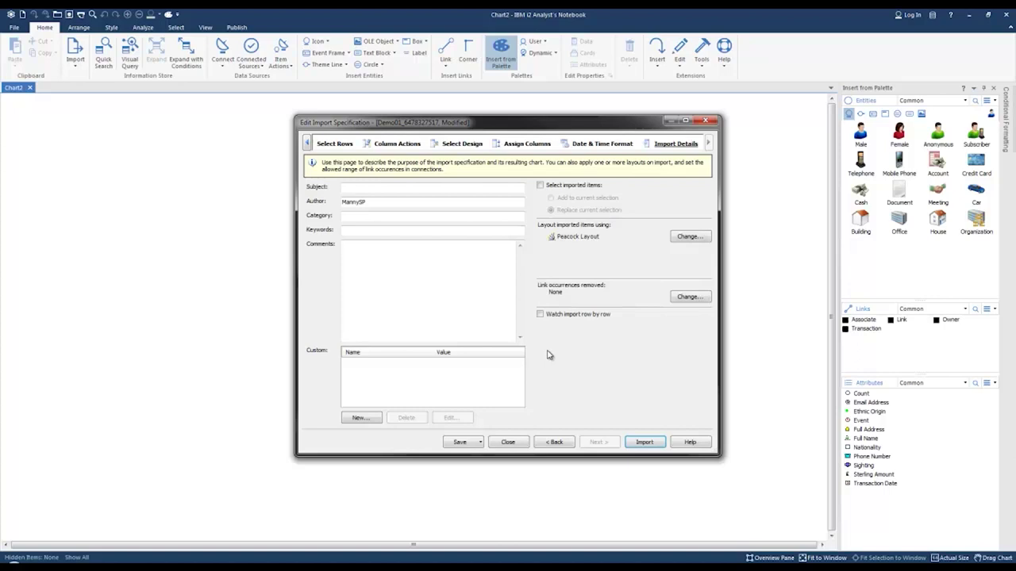
{"action": "left_click", "coordinate": [645, 443]}
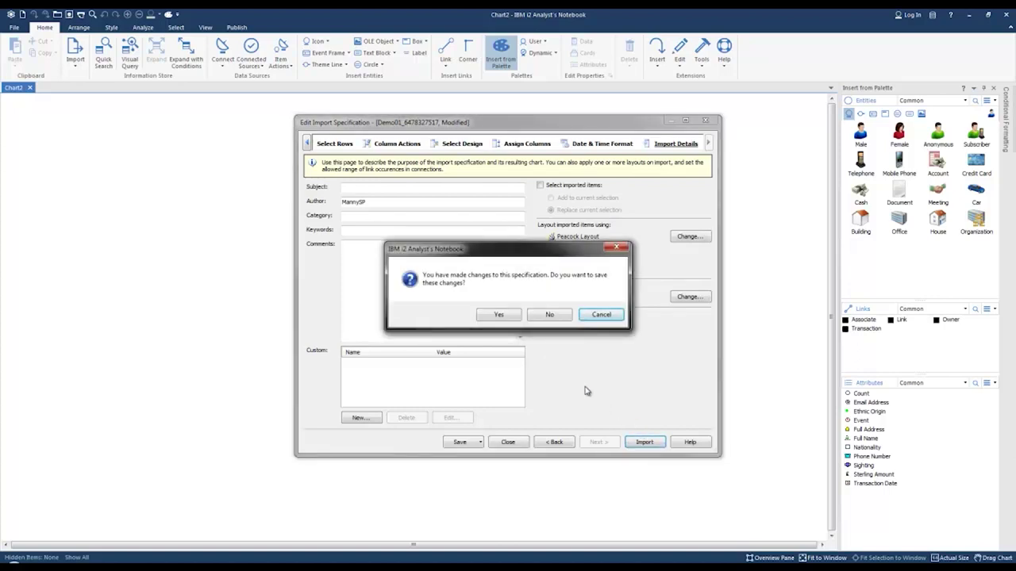
{"action": "left_click", "coordinate": [548, 315]}
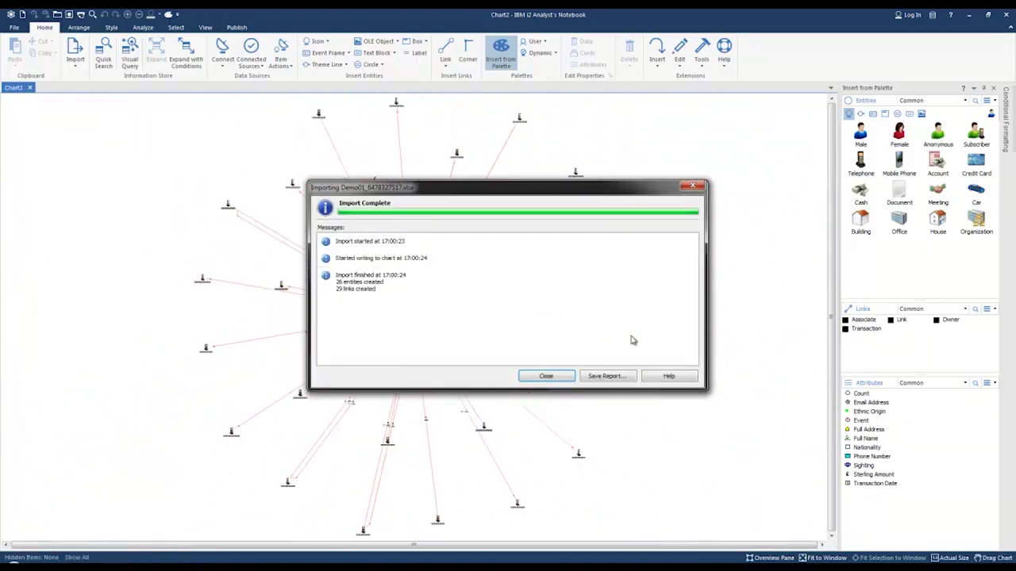
{"action": "left_click", "coordinate": [544, 378]}
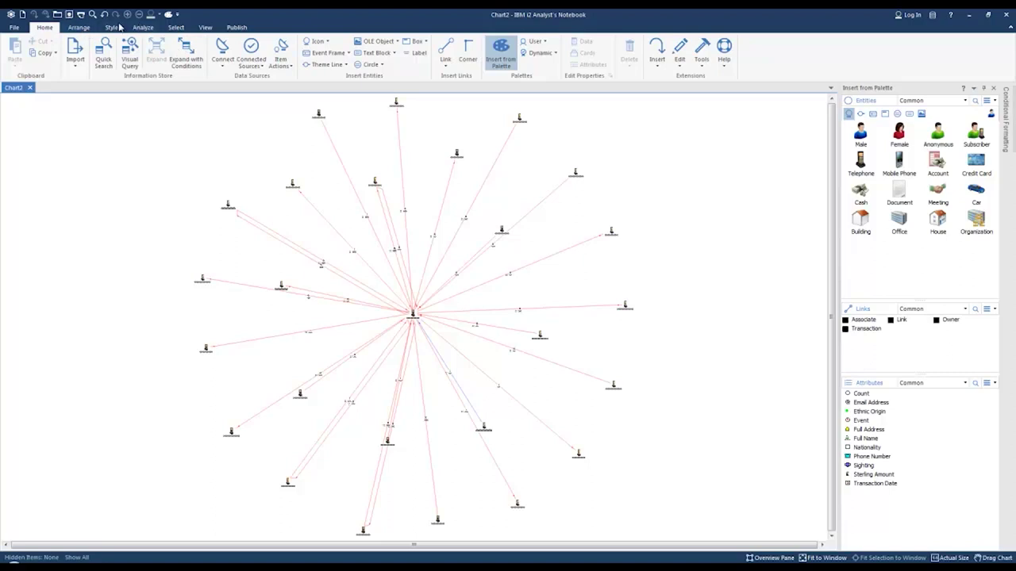
Step: Apply the Compact Peacock layout and move the telephone with the blue link outward, just above its neighbouring telephone
{"action": "left_click", "coordinate": [77, 28]}
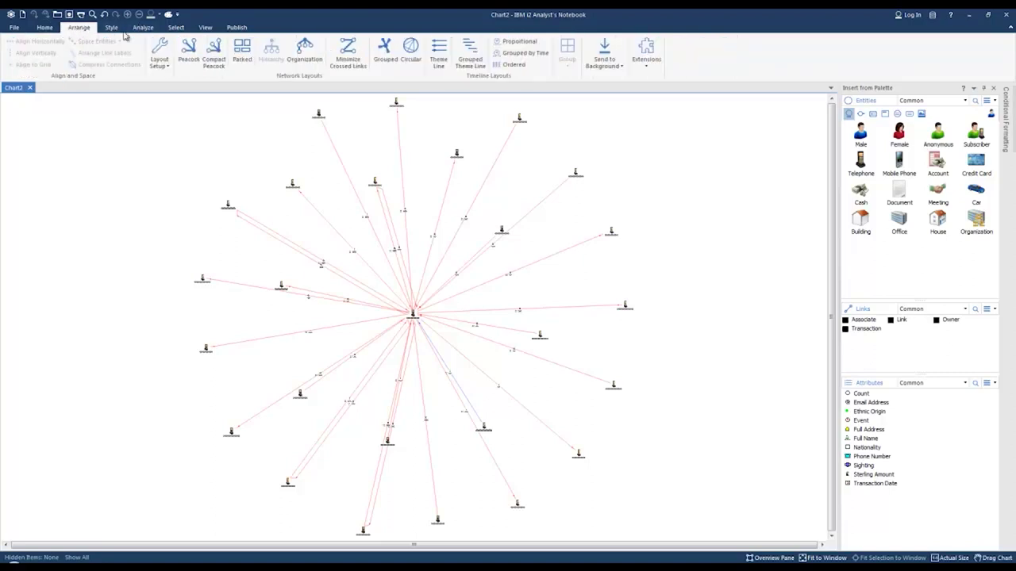
{"action": "left_click", "coordinate": [214, 52]}
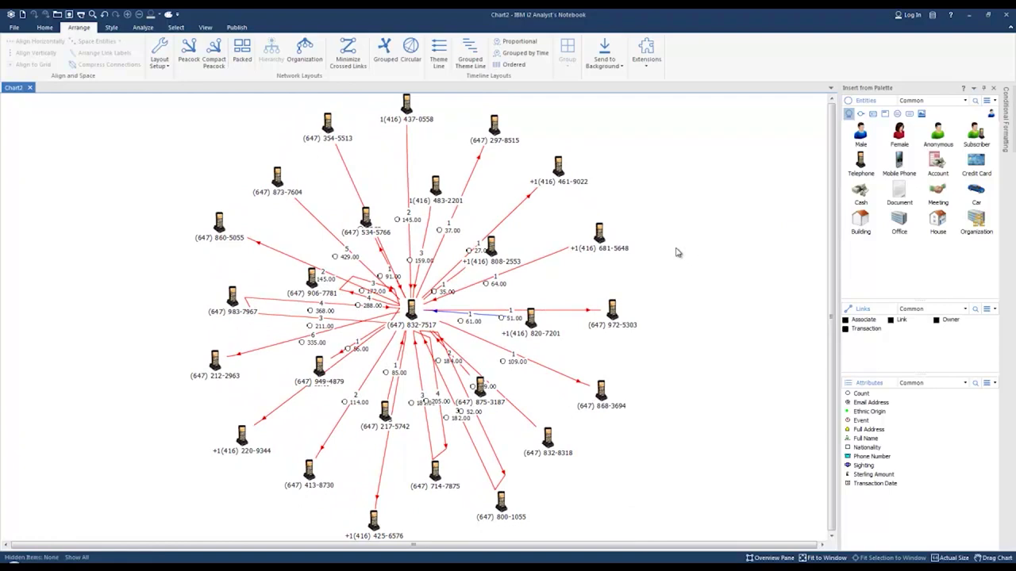
{"action": "left_click_drag", "start_coordinate": [531, 323], "coordinate": [604, 366]}
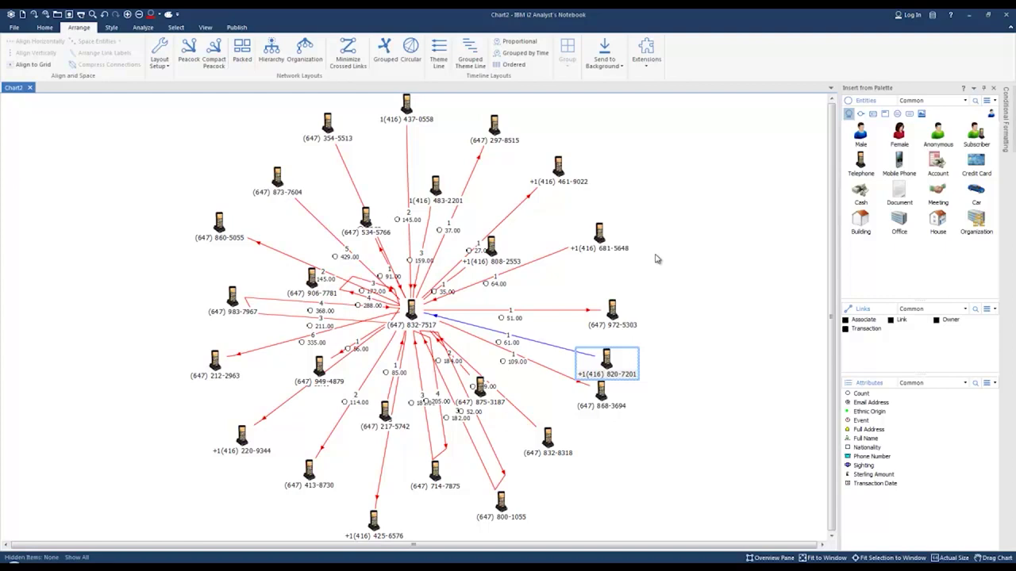
Step: Convert all chart entities to theme lines with aligned icons, adding order to all chart items with date and time
{"action": "scroll", "coordinate": [658, 258], "scroll_direction": "down", "scroll_amount": 1}
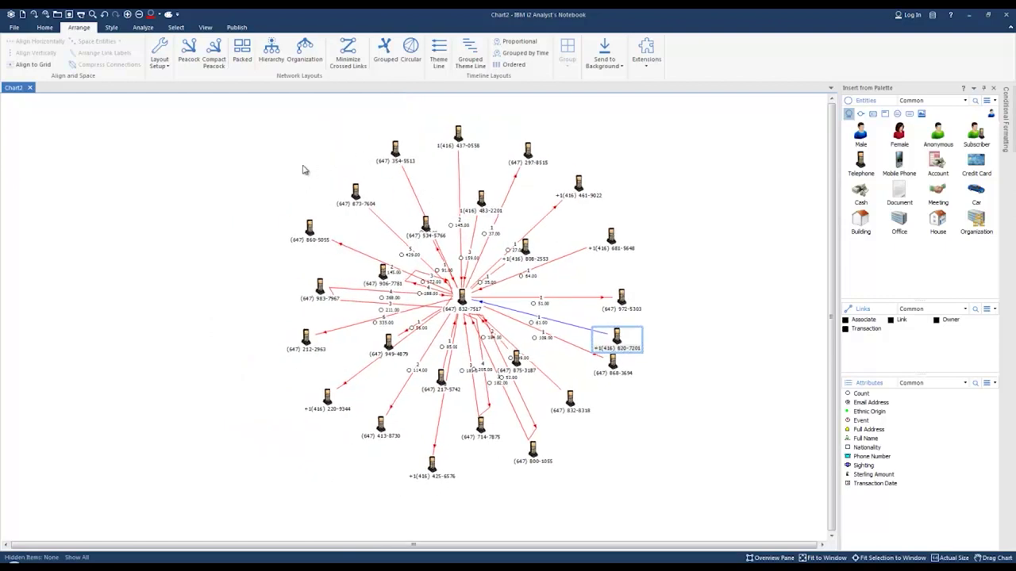
{"action": "key", "text": "ctrl+a"}
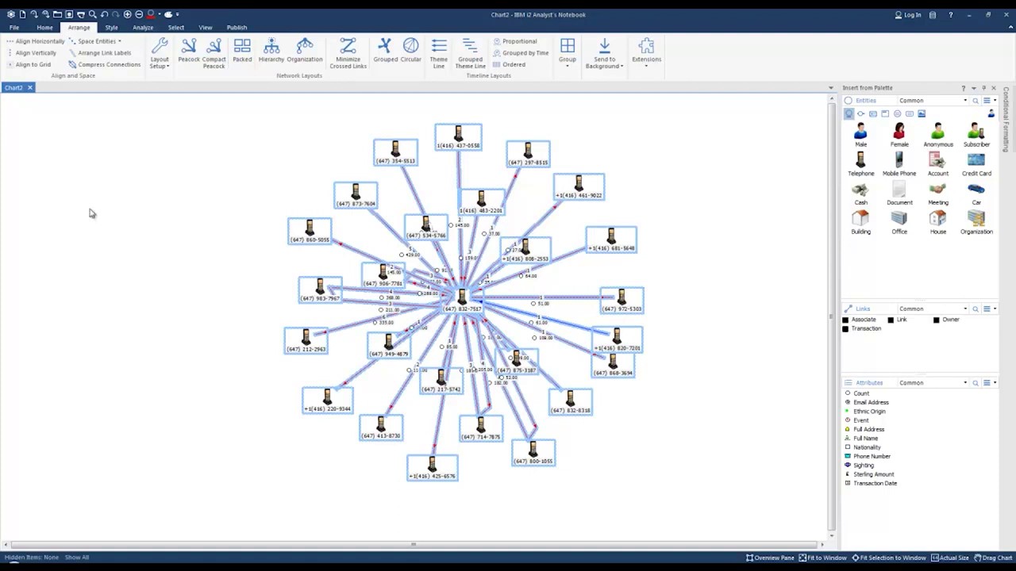
{"action": "left_click", "coordinate": [109, 27]}
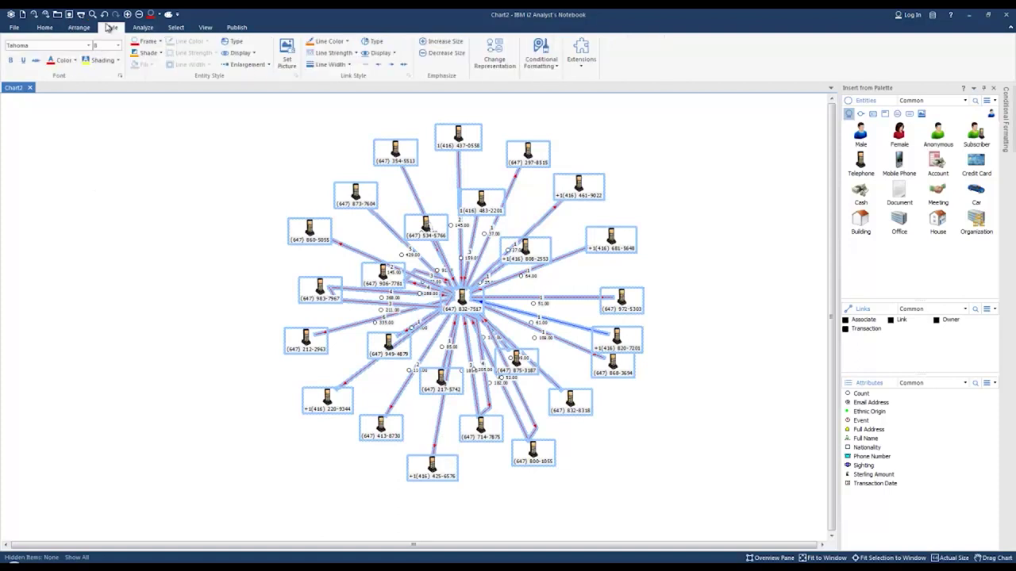
{"action": "left_click", "coordinate": [494, 54]}
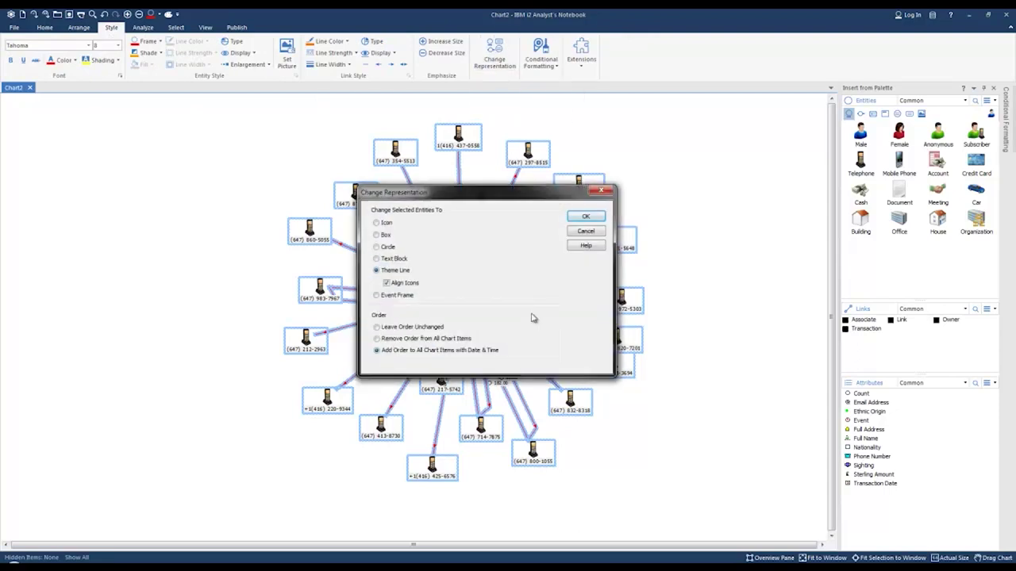
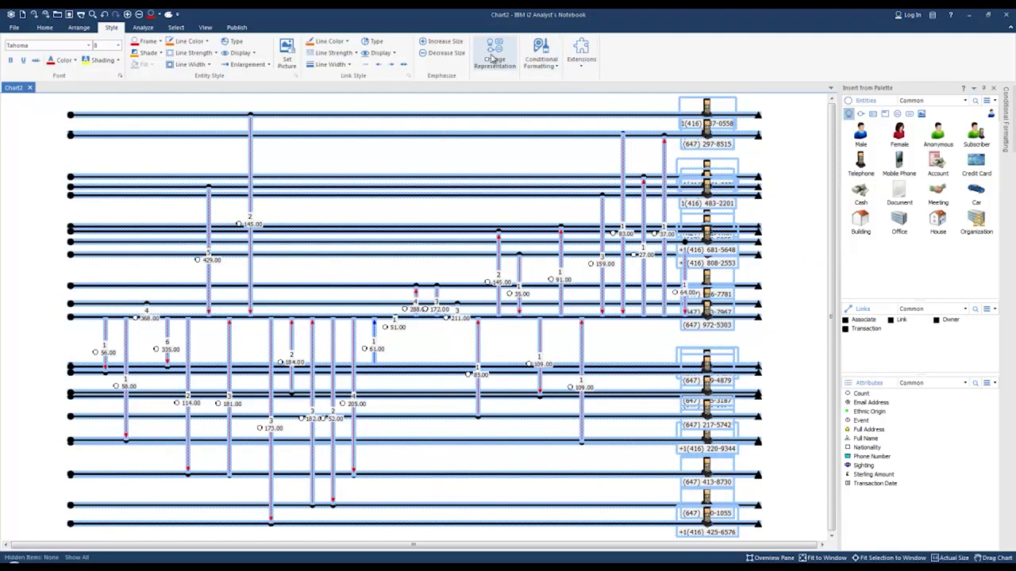
{"action": "left_click", "coordinate": [750, 104]}
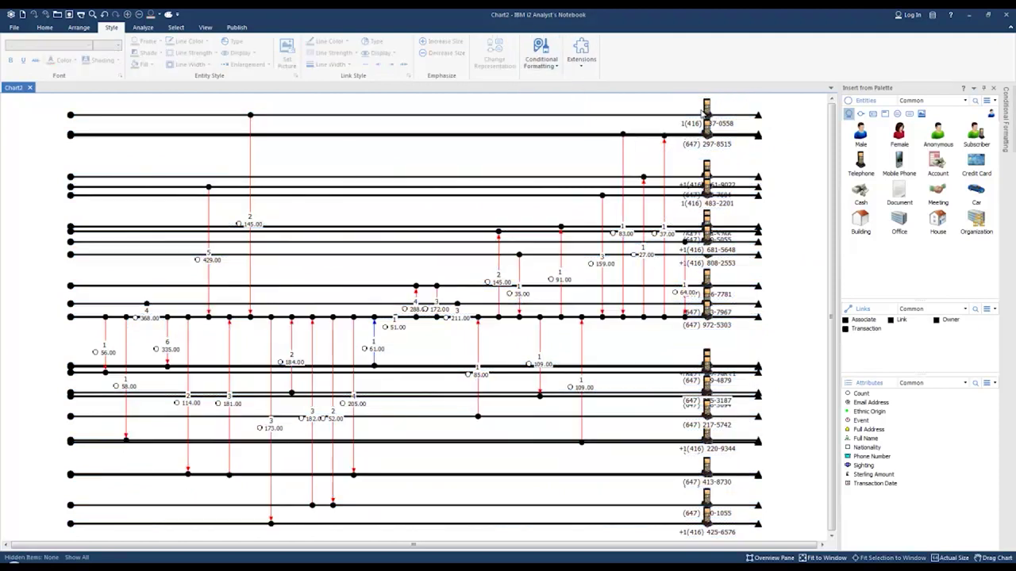
{"action": "left_click", "coordinate": [706, 109]}
{"action": "left_click", "coordinate": [711, 166]}
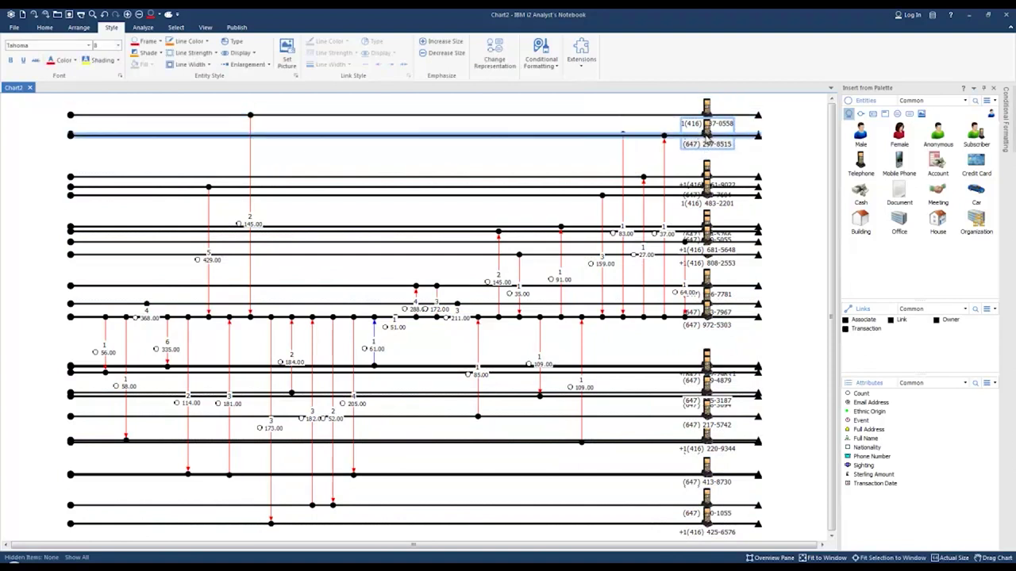
{"action": "left_click", "coordinate": [780, 158]}
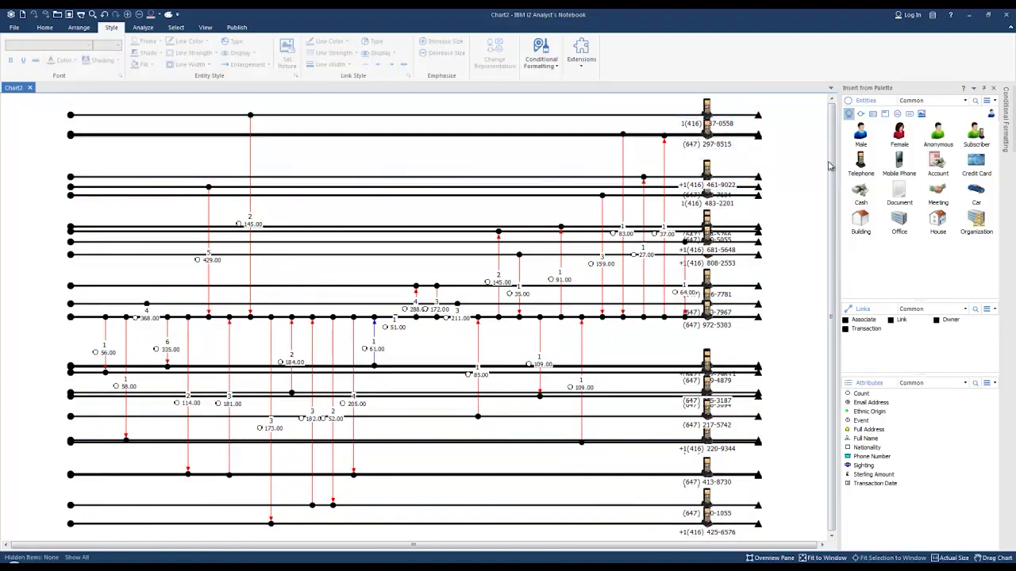
Step: Select all entities of the Telephone type and move their icons to the starting end of the theme lines
{"action": "left_click", "coordinate": [176, 28]}
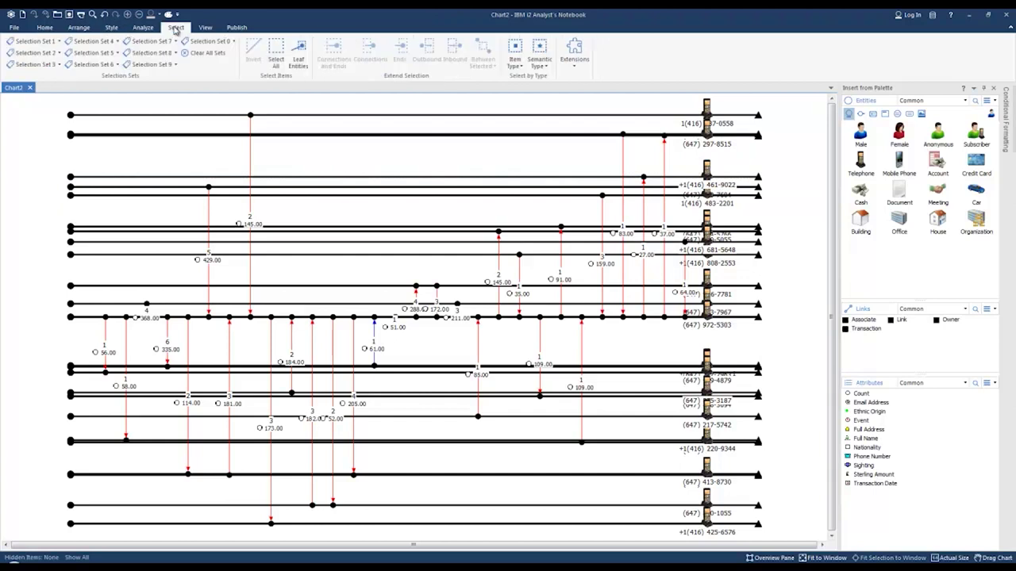
{"action": "left_click", "coordinate": [520, 69]}
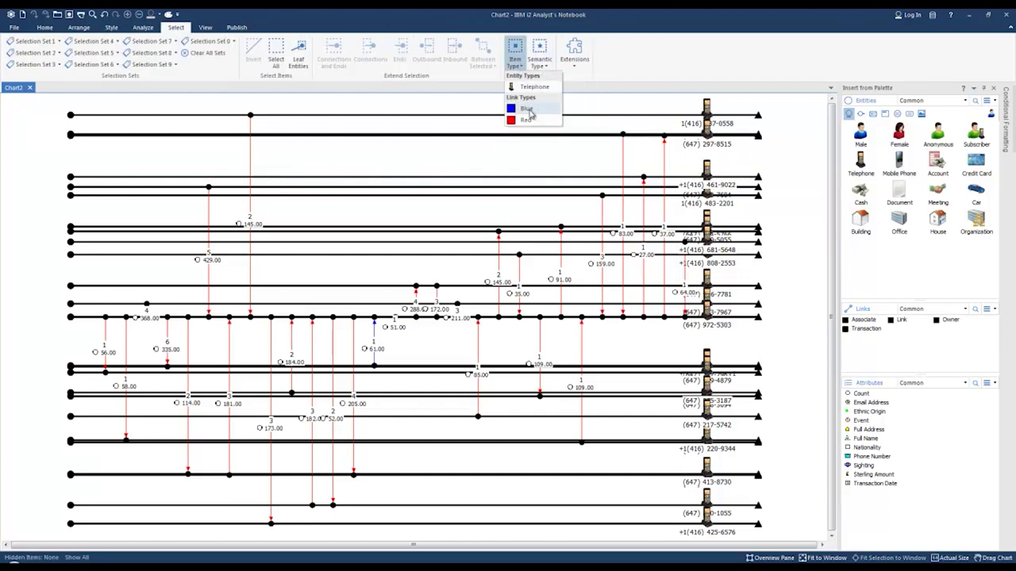
{"action": "left_click", "coordinate": [527, 88]}
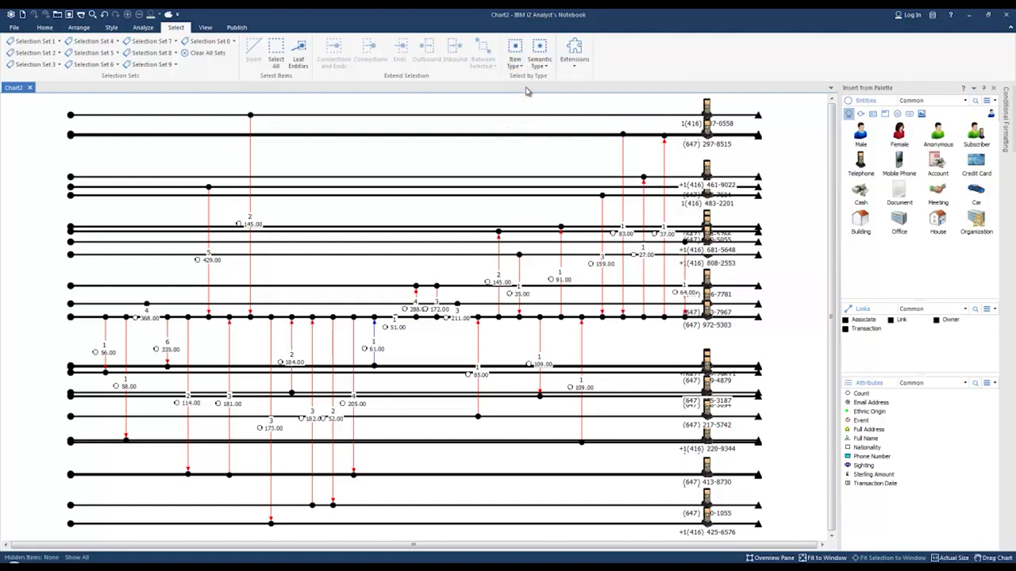
{"action": "left_click_drag", "start_coordinate": [708, 111], "coordinate": [56, 113]}
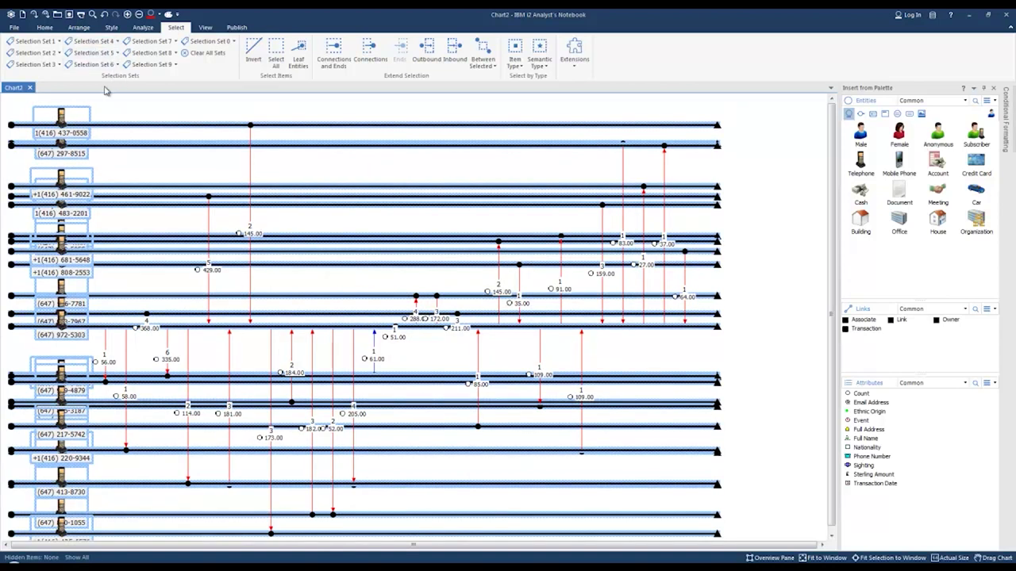
Step: Space the selected telephone theme lines evenly in the vertical direction and clear the selection
{"action": "left_click", "coordinate": [79, 28]}
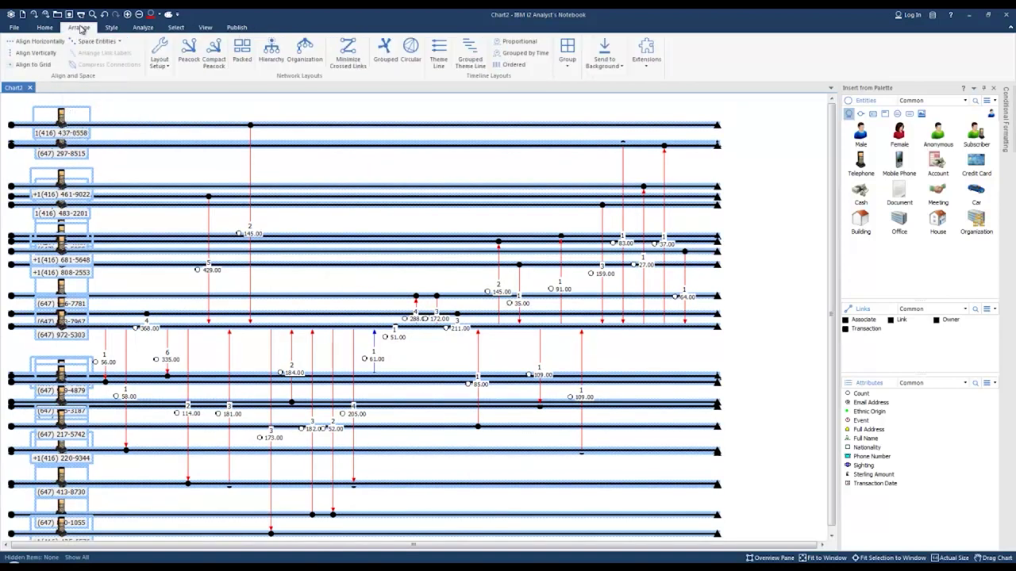
{"action": "left_click", "coordinate": [116, 43]}
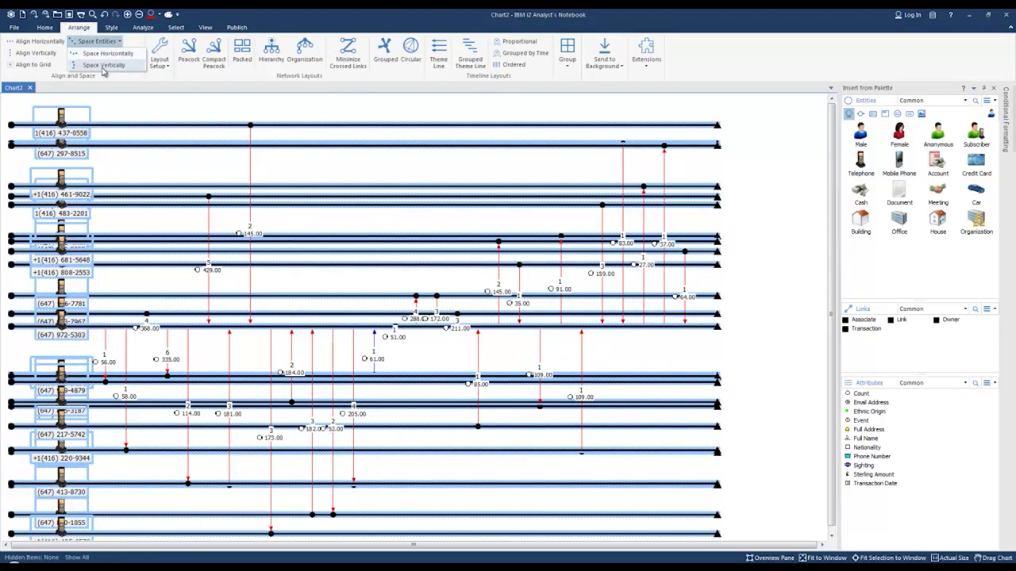
{"action": "left_click", "coordinate": [91, 67]}
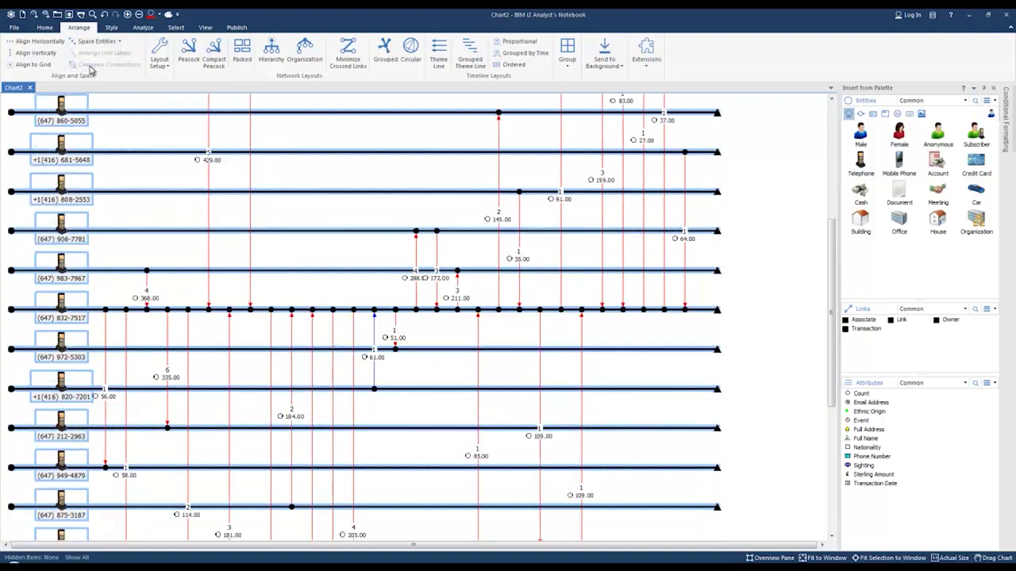
{"action": "left_click", "coordinate": [750, 246]}
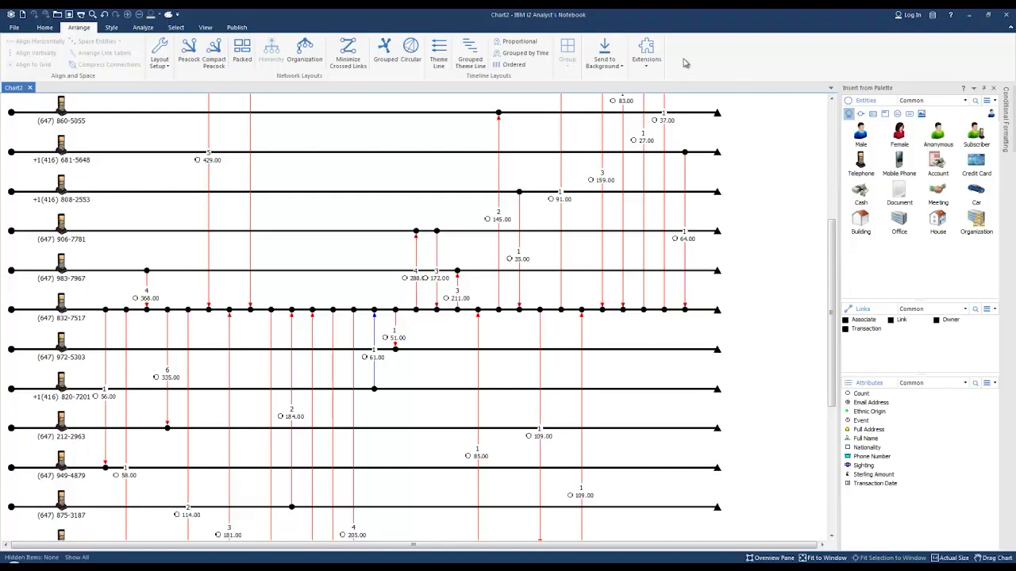
Step: Apply the Grouped by Time timeline layout to the chart and show the time bar
{"action": "left_click", "coordinate": [531, 54]}
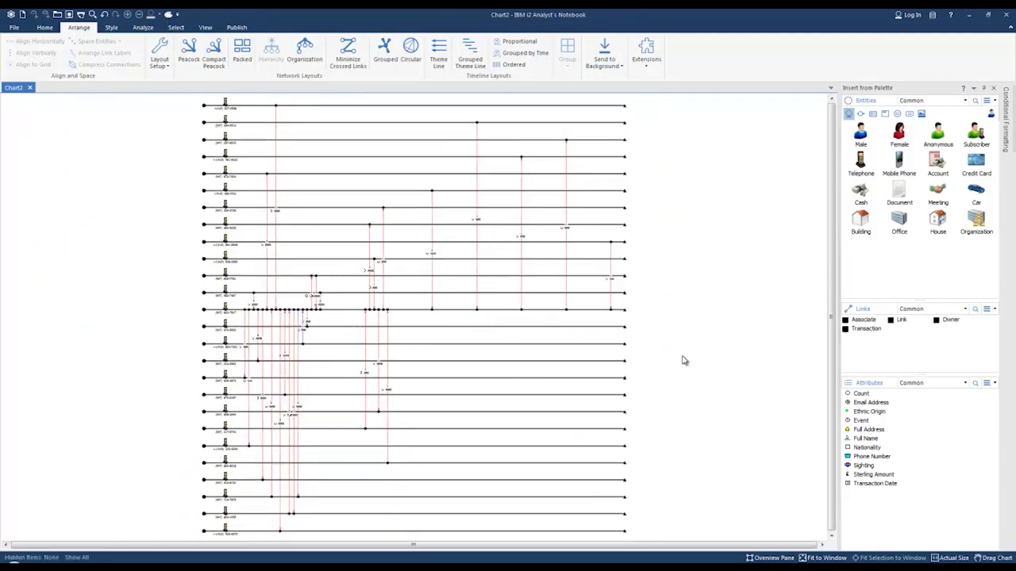
{"action": "left_click", "coordinate": [204, 29]}
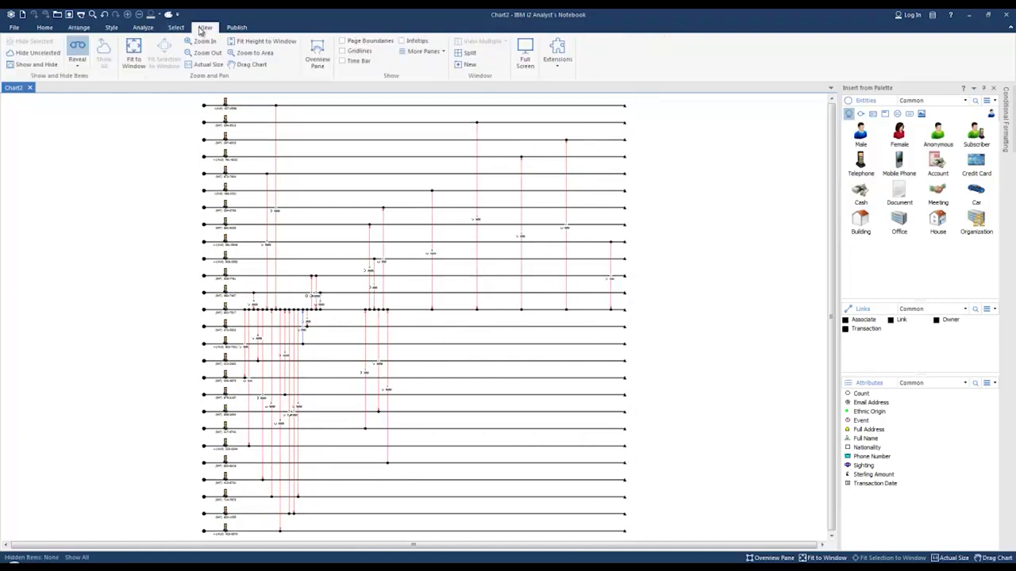
{"action": "left_click", "coordinate": [343, 61]}
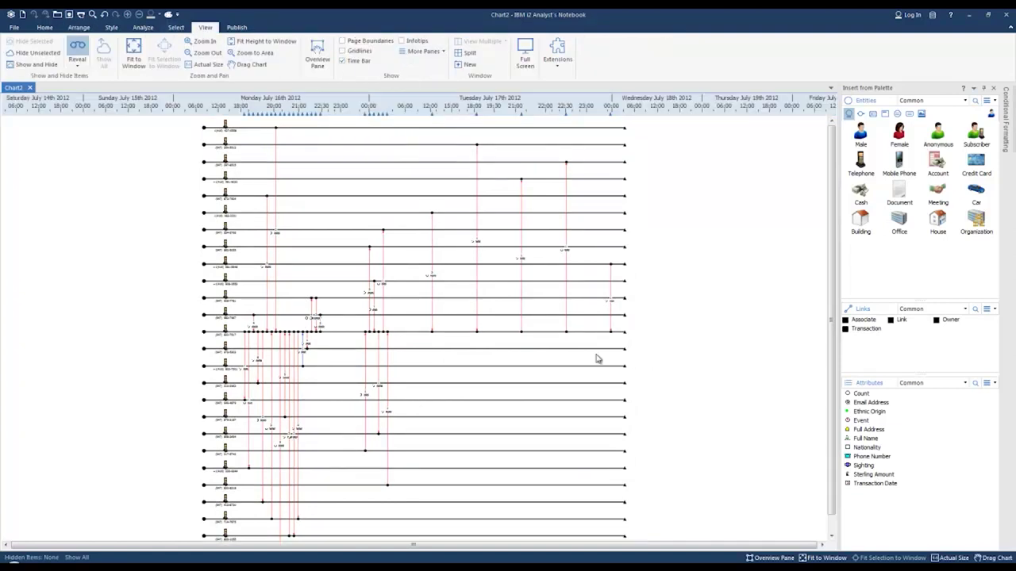